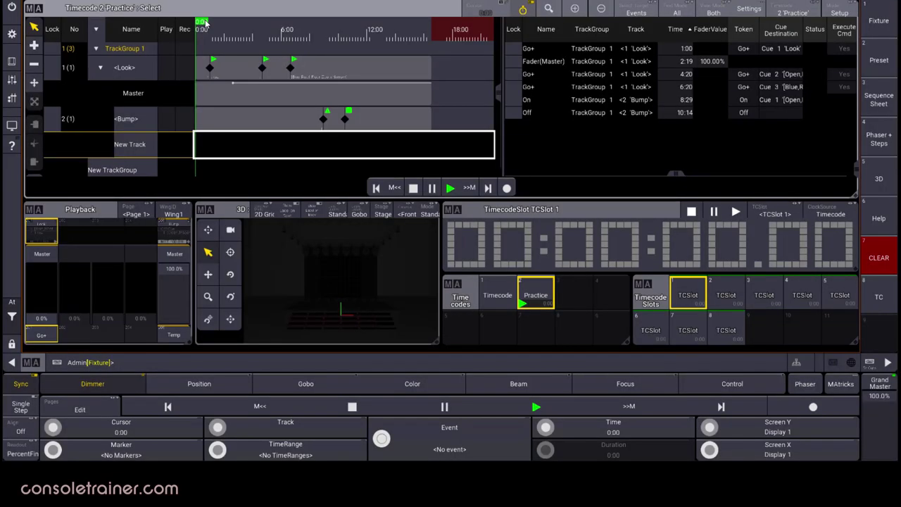
pyautogui.click(33, 7)
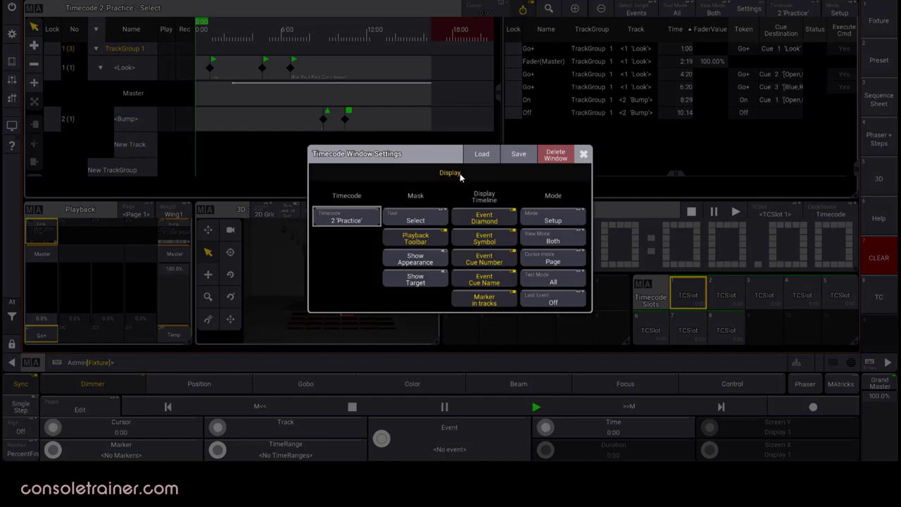
pyautogui.click(584, 154)
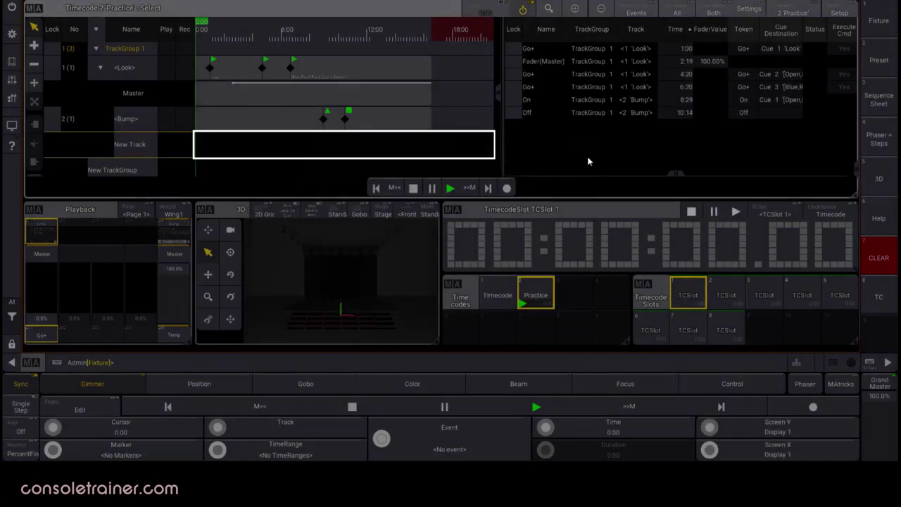
pyautogui.click(749, 10)
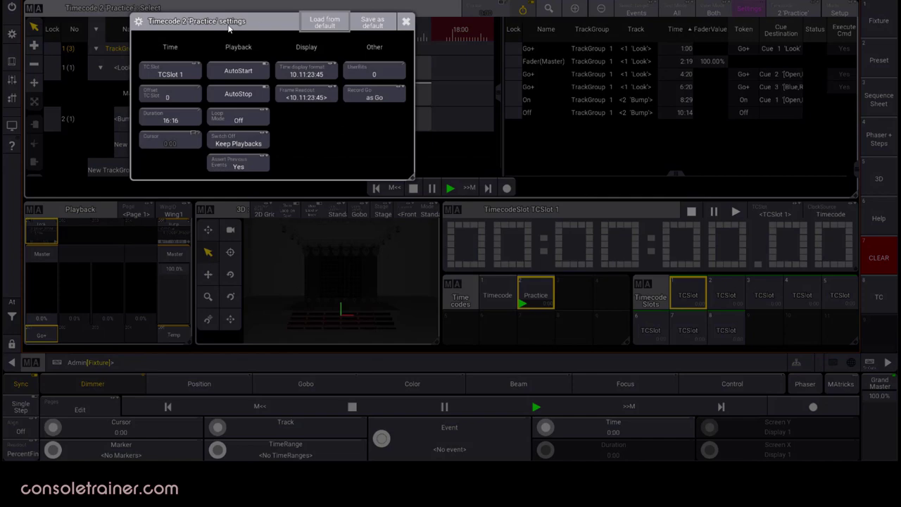
pyautogui.click(406, 23)
pyautogui.click(33, 8)
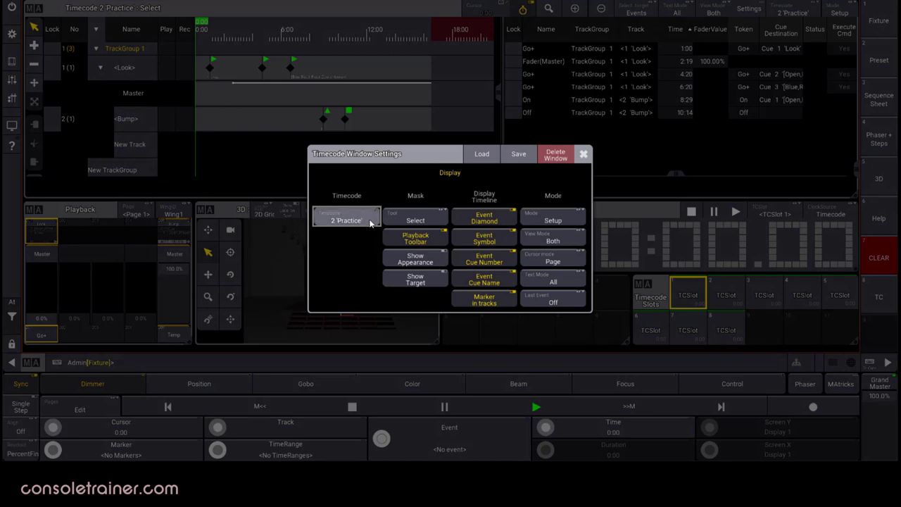
pyautogui.click(442, 223)
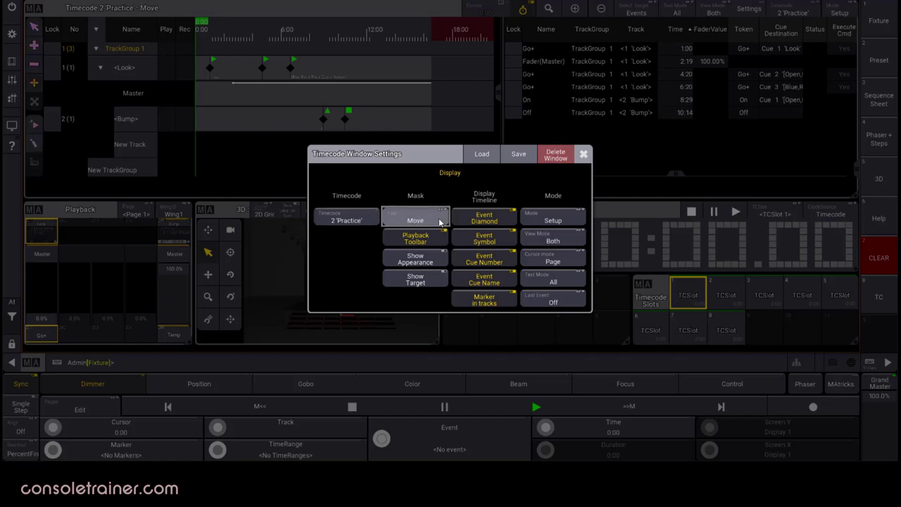
pyautogui.click(583, 154)
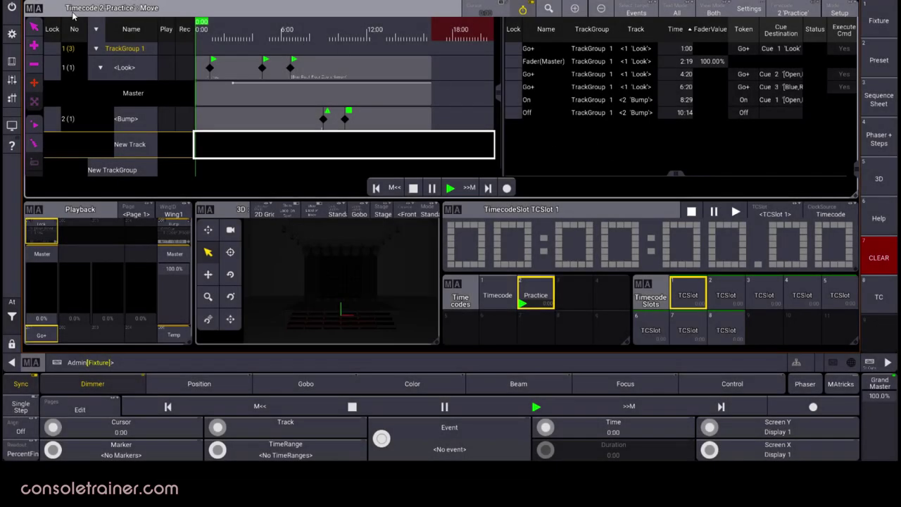
pyautogui.click(33, 82)
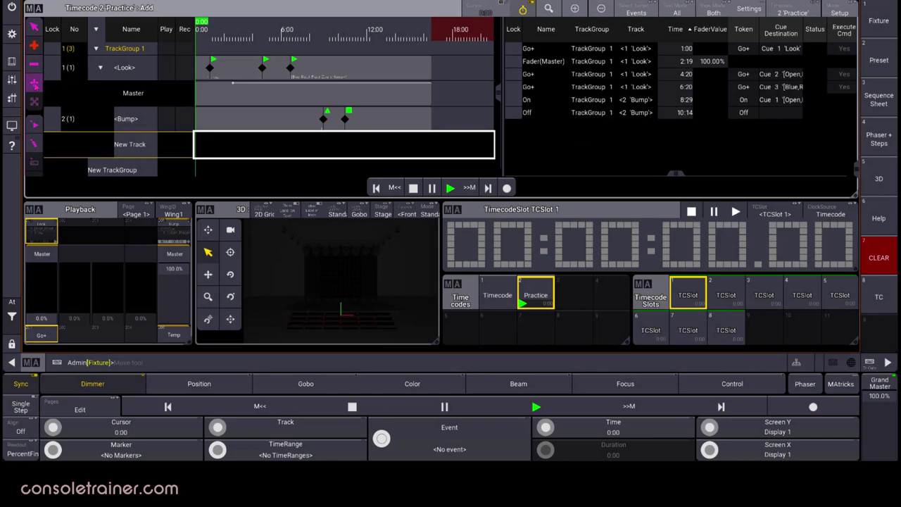
pyautogui.click(33, 63)
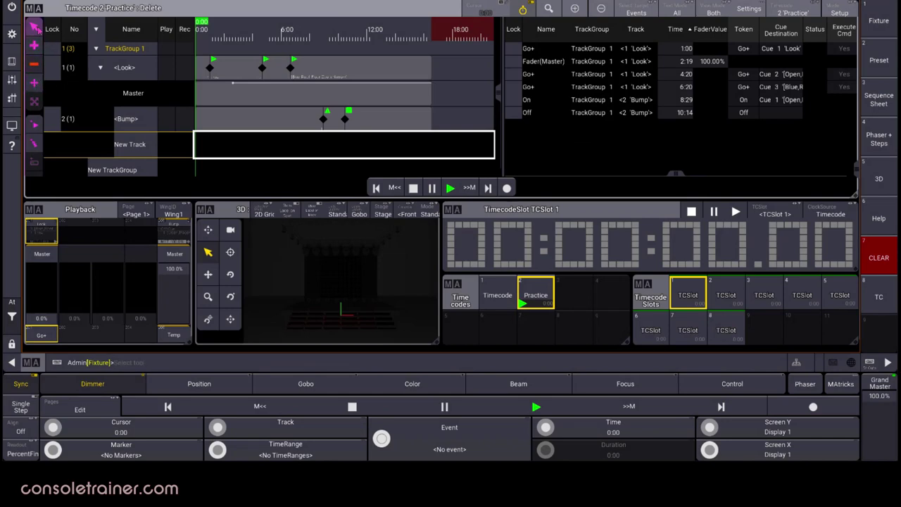
pyautogui.click(33, 26)
pyautogui.click(33, 8)
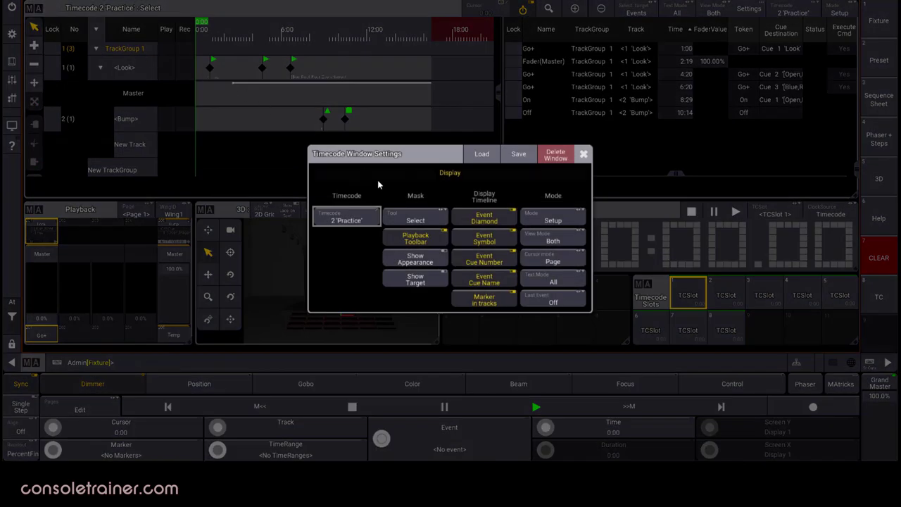
# - Turn on Show Target and Show Appearance in the timecode window settings
pyautogui.click(436, 240)
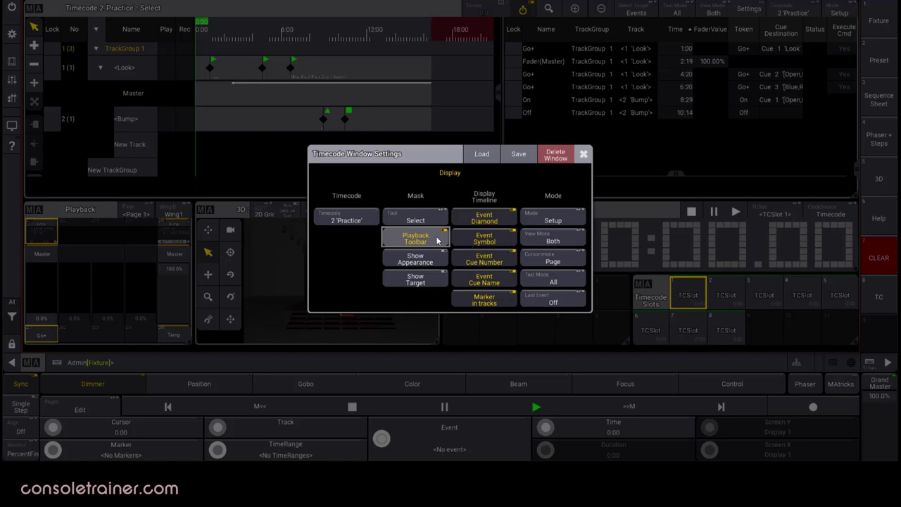
pyautogui.click(434, 282)
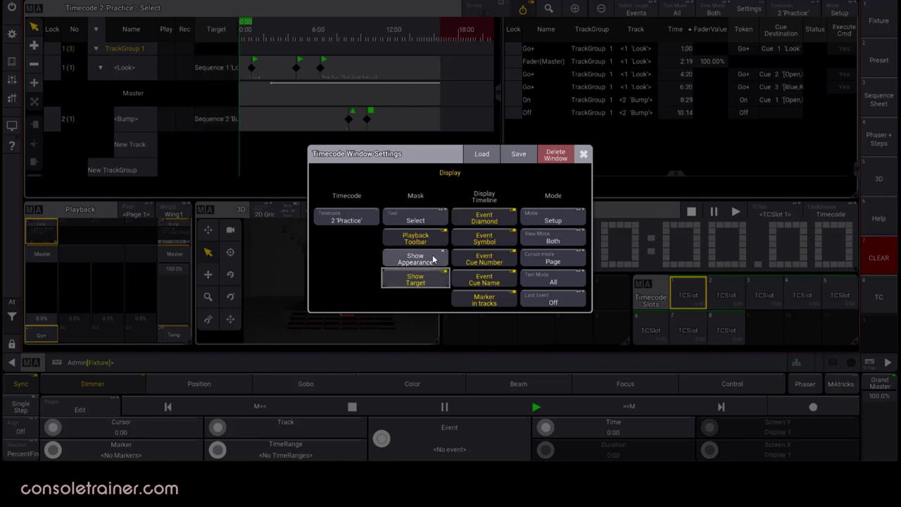
pyautogui.click(434, 258)
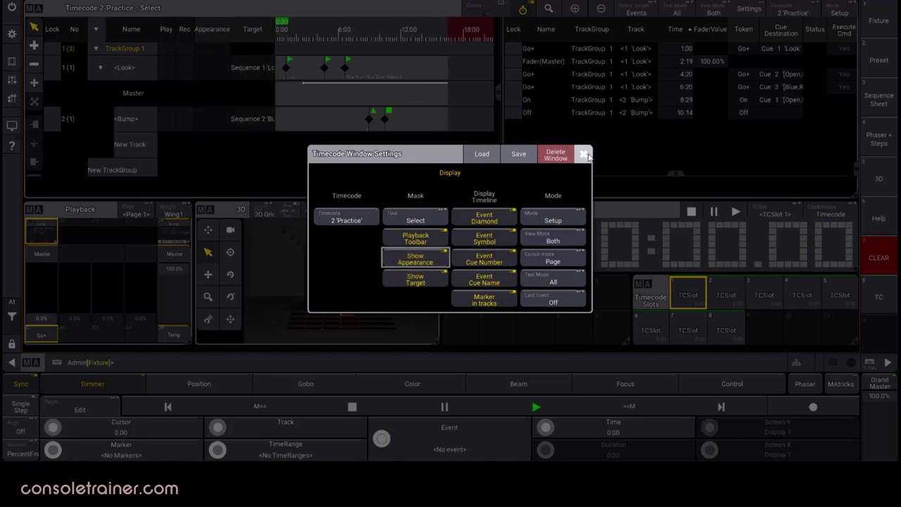
pyautogui.click(584, 153)
# - Give the Bump track the 21 Magenta appearance
pyautogui.click(215, 119)
pyautogui.click(214, 119)
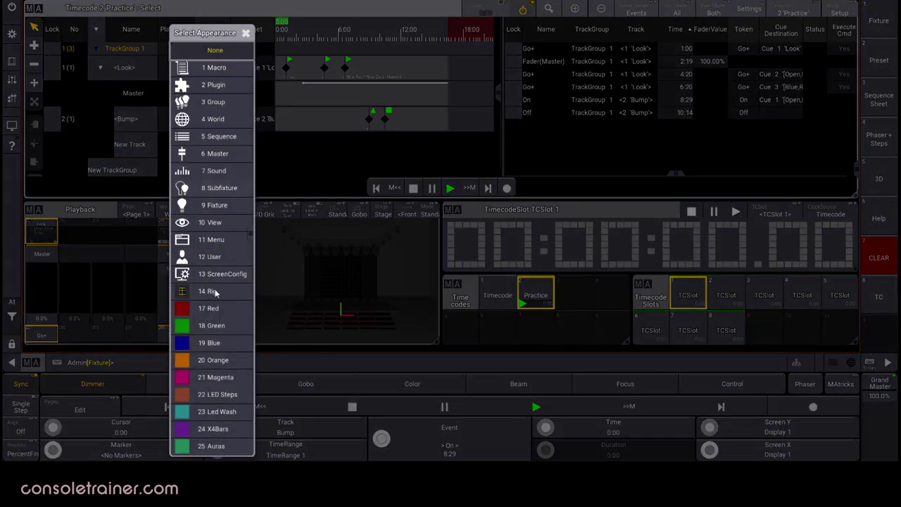
pyautogui.click(214, 377)
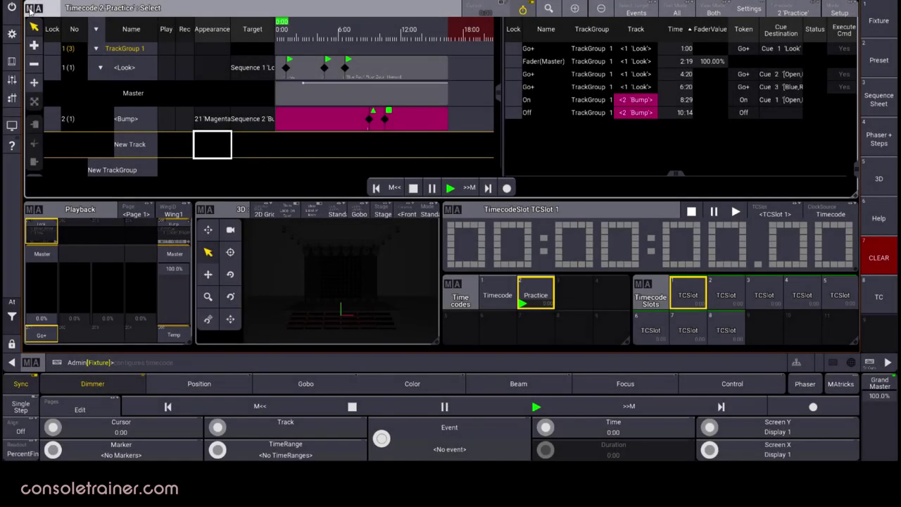
pyautogui.click(32, 8)
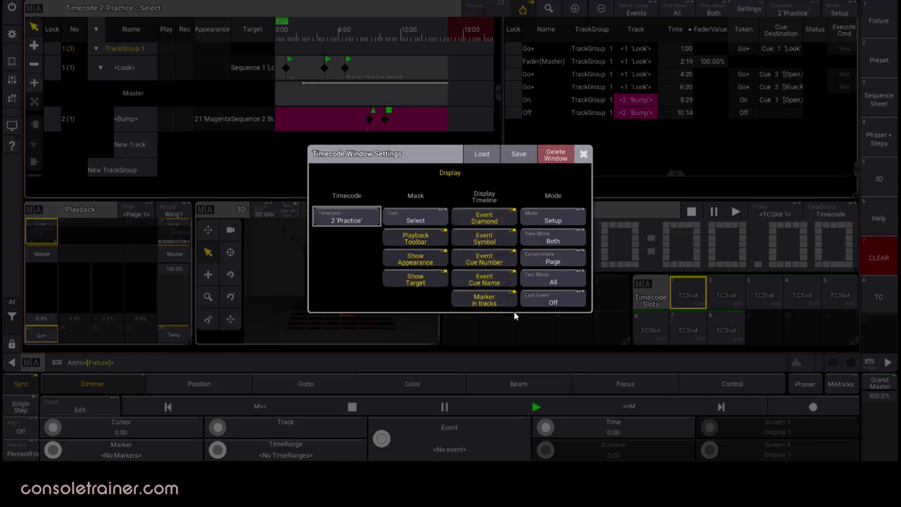
pyautogui.click(502, 216)
pyautogui.click(484, 280)
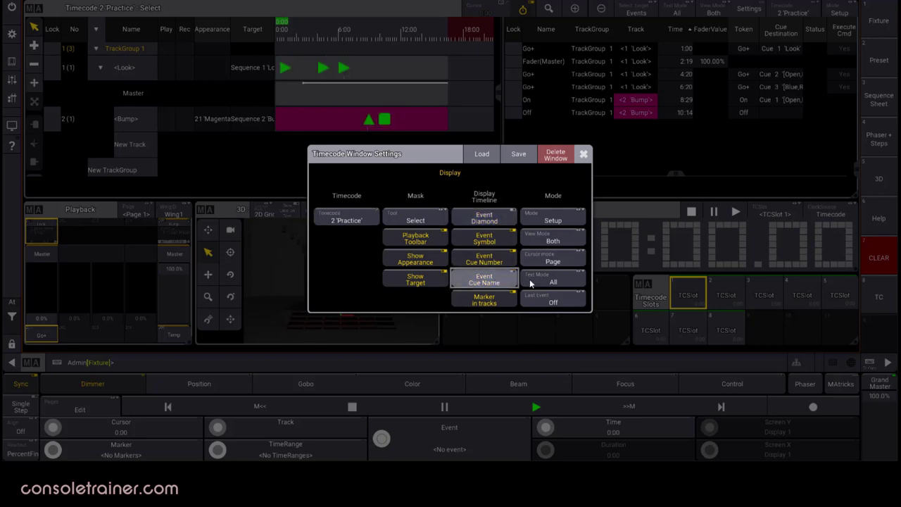
pyautogui.click(506, 221)
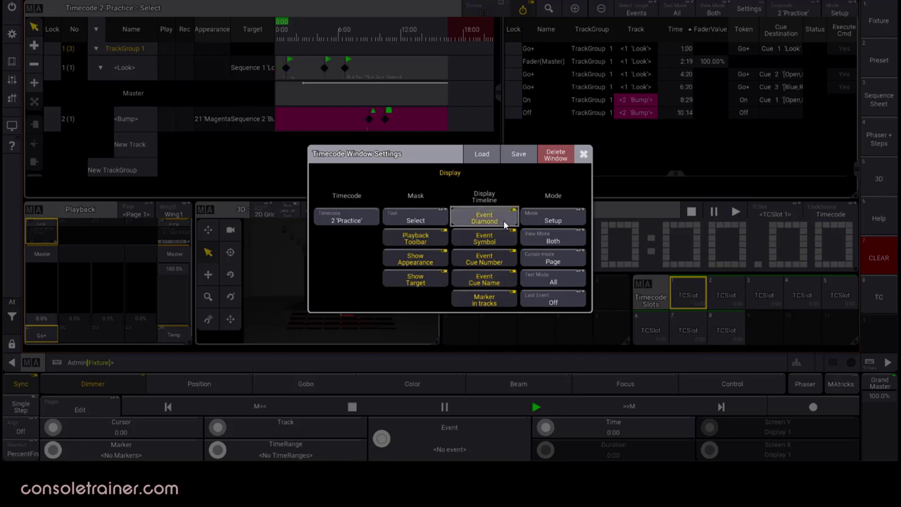
pyautogui.click(574, 259)
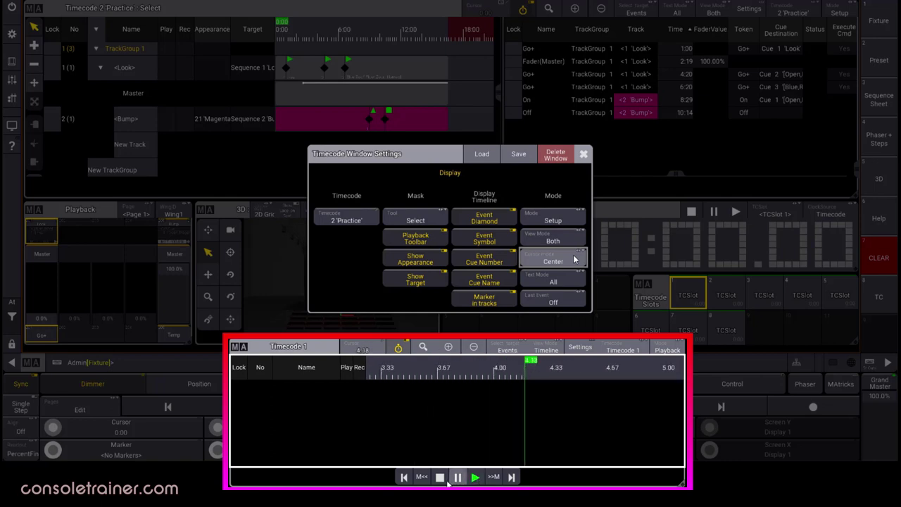
pyautogui.click(574, 260)
pyautogui.click(404, 477)
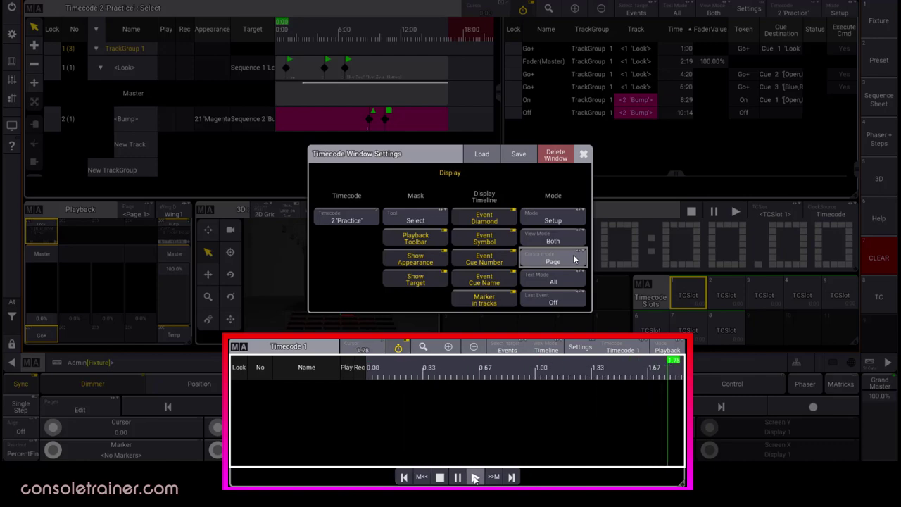
pyautogui.click(583, 154)
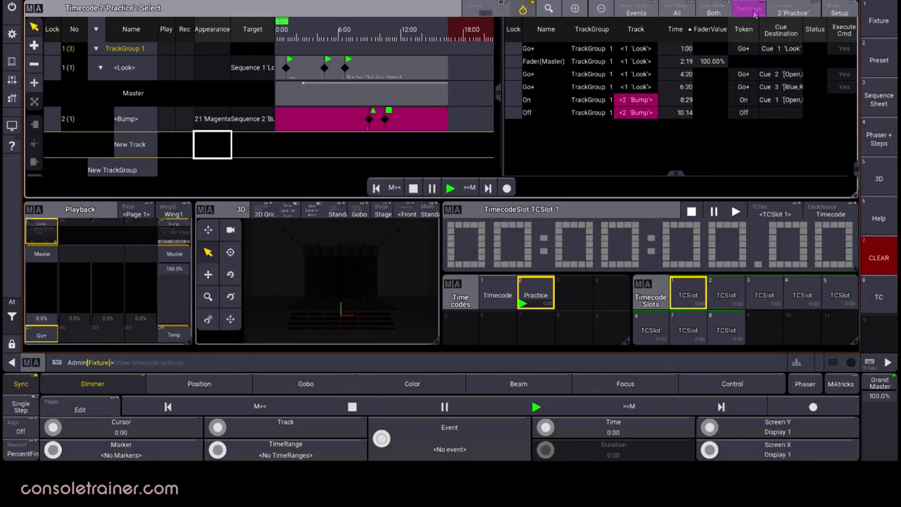
# - Open and centre the Practice show settings, keeping TCSlot 1 as source and Loop Mode Off
pyautogui.click(752, 11)
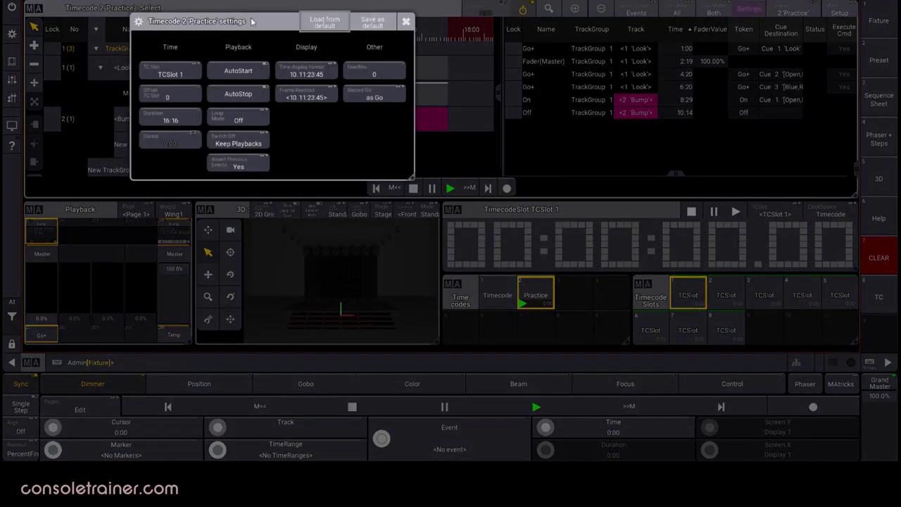
pyautogui.moveTo(254, 25); pyautogui.dragTo(445, 110)
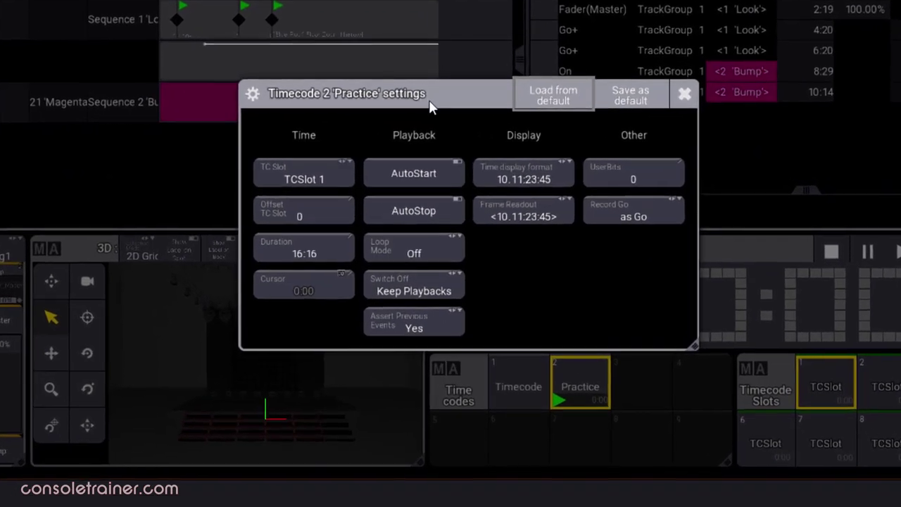
pyautogui.click(336, 177)
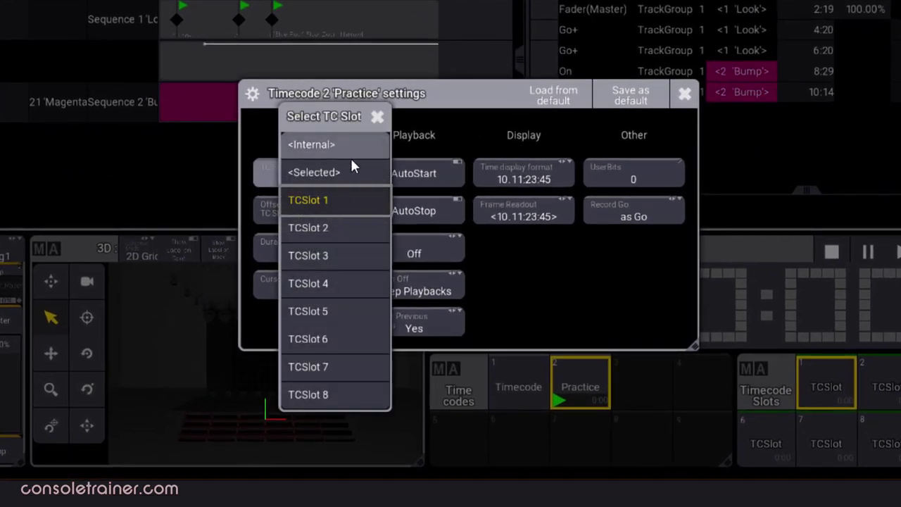
pyautogui.click(359, 202)
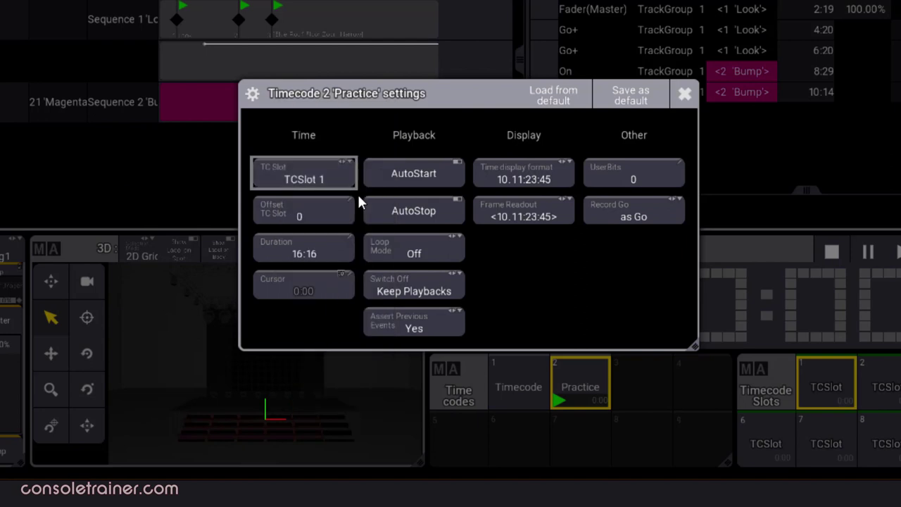
pyautogui.click(340, 219)
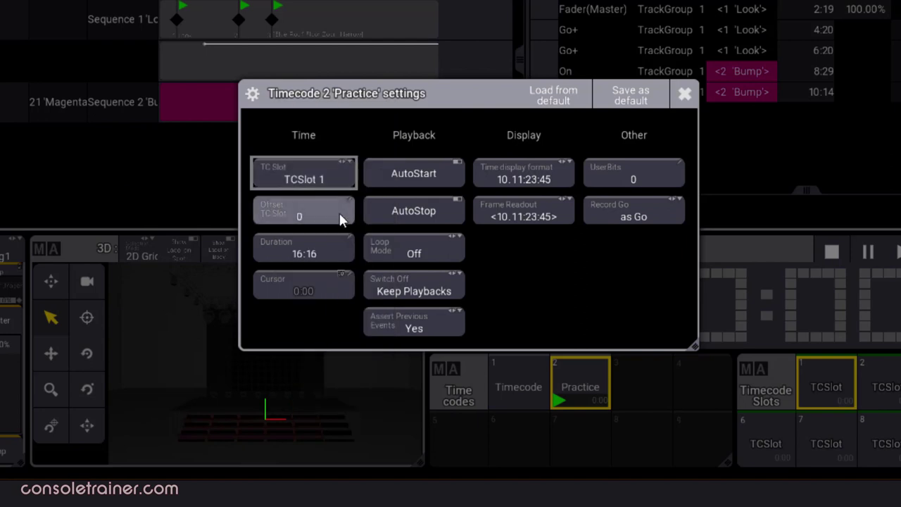
pyautogui.click(451, 242)
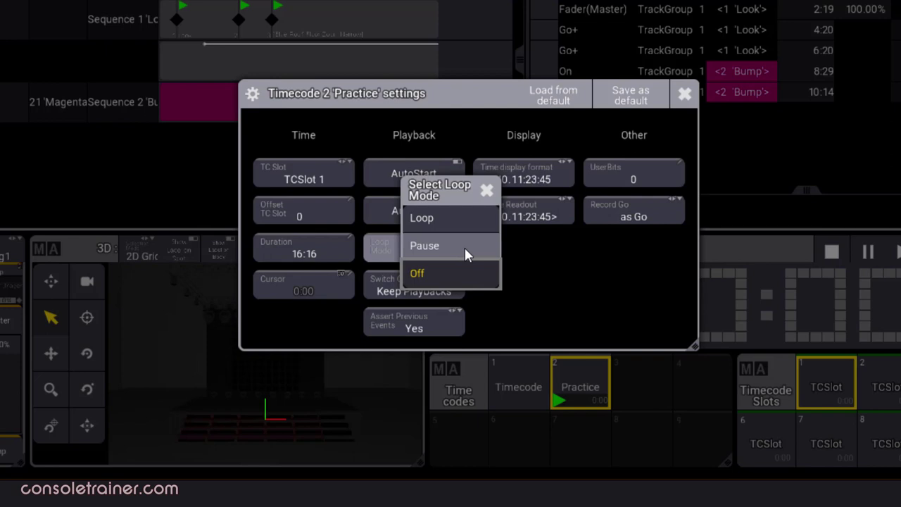
pyautogui.click(534, 239)
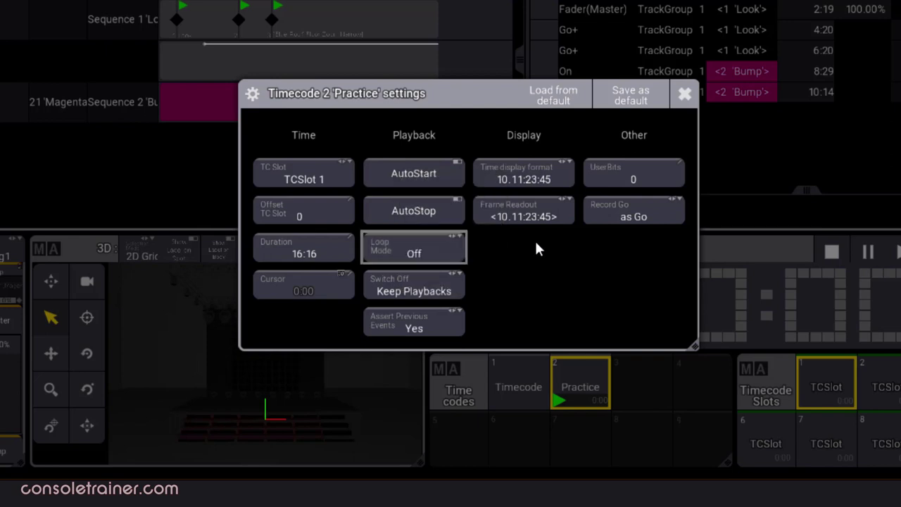
# - Set Switch Off to Playbacks Off, Assert Previous Events to No, Record Go to Goto (Status), then close
pyautogui.click(452, 284)
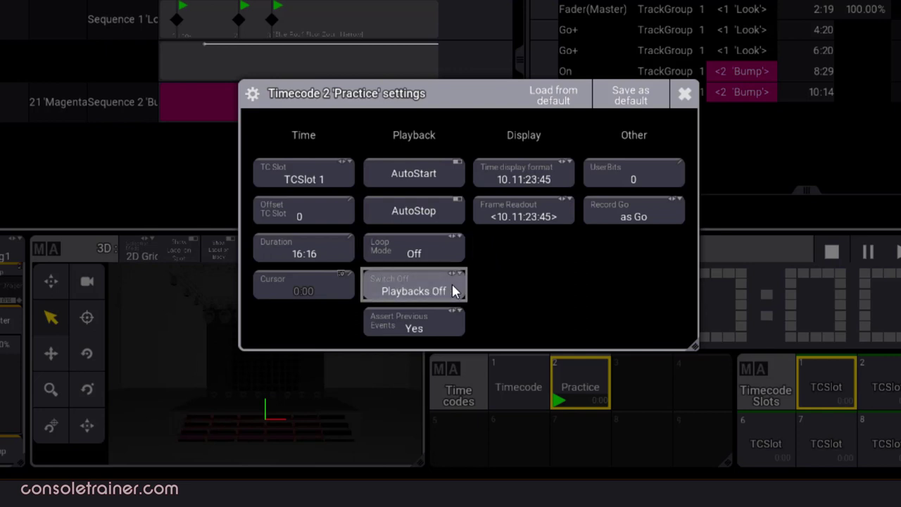
pyautogui.click(449, 325)
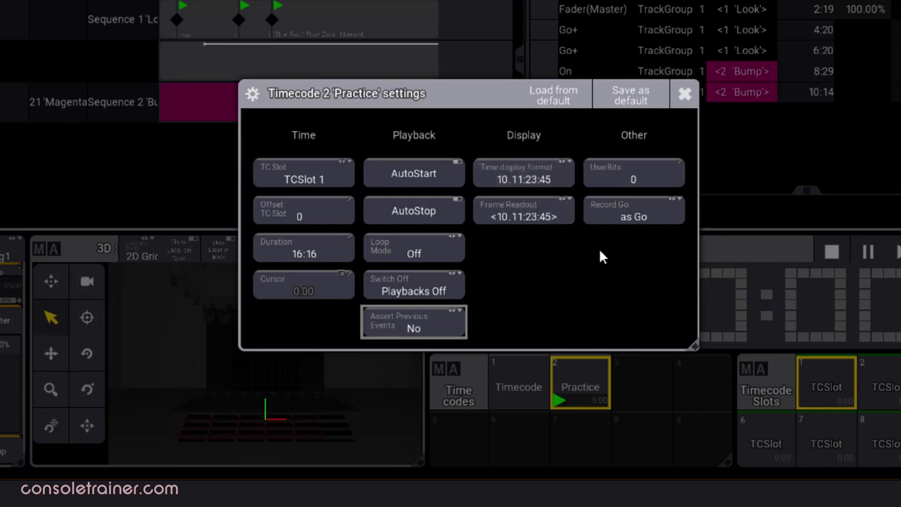
pyautogui.click(666, 211)
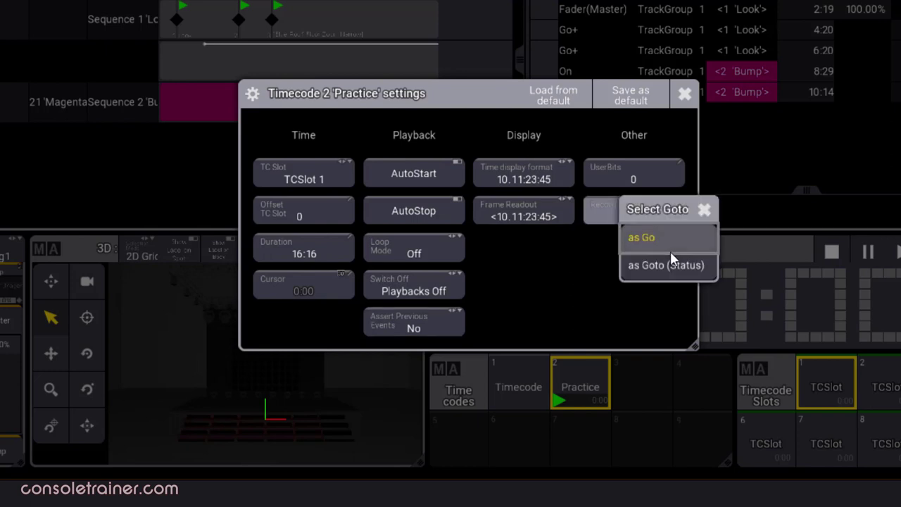
pyautogui.click(704, 264)
pyautogui.click(684, 94)
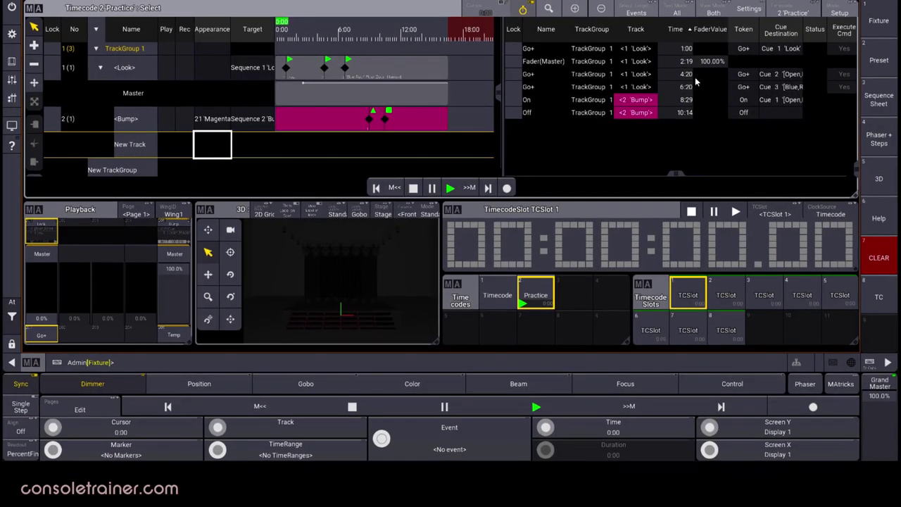
# - Select the 6:20 Go+ event, then open the Time code page of Preferences and Timing
pyautogui.click(785, 81)
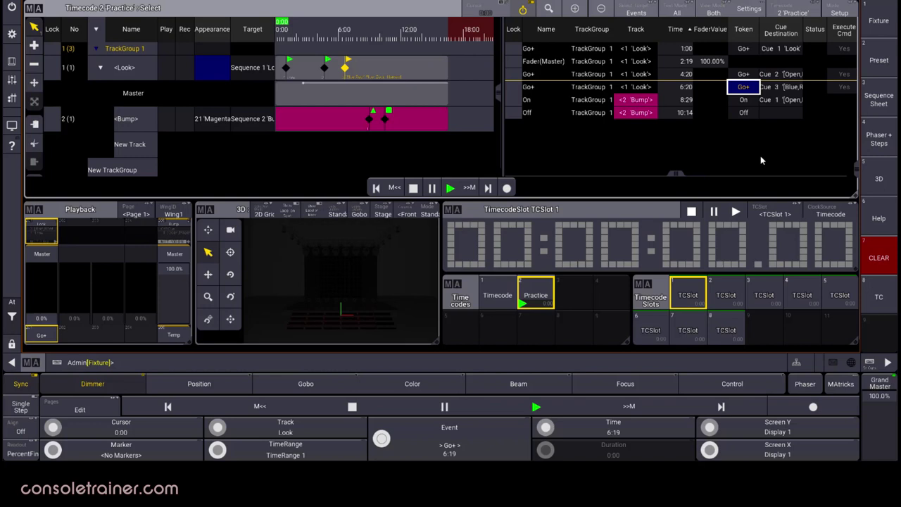
pyautogui.click(11, 34)
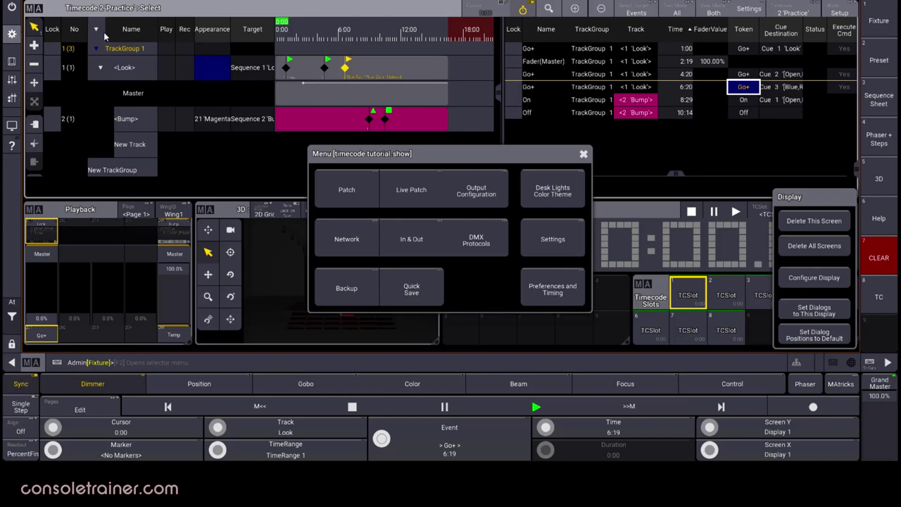
pyautogui.click(560, 285)
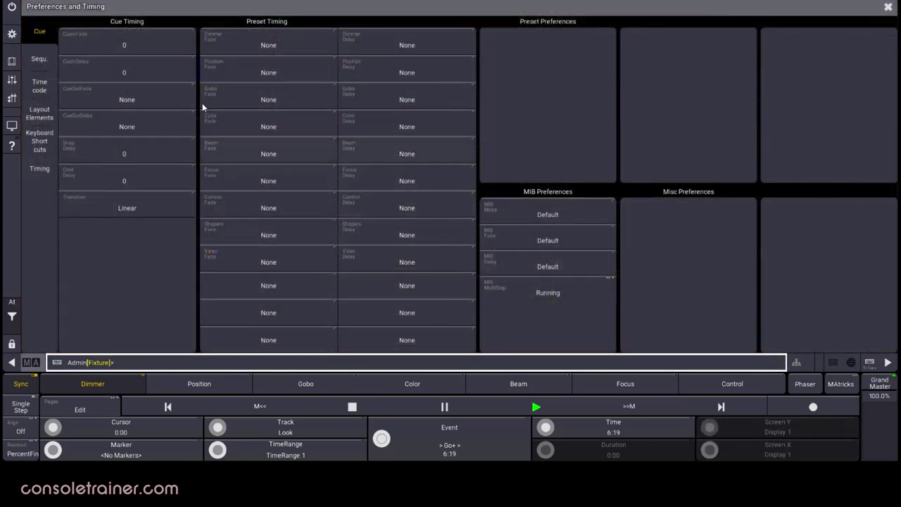
pyautogui.click(50, 89)
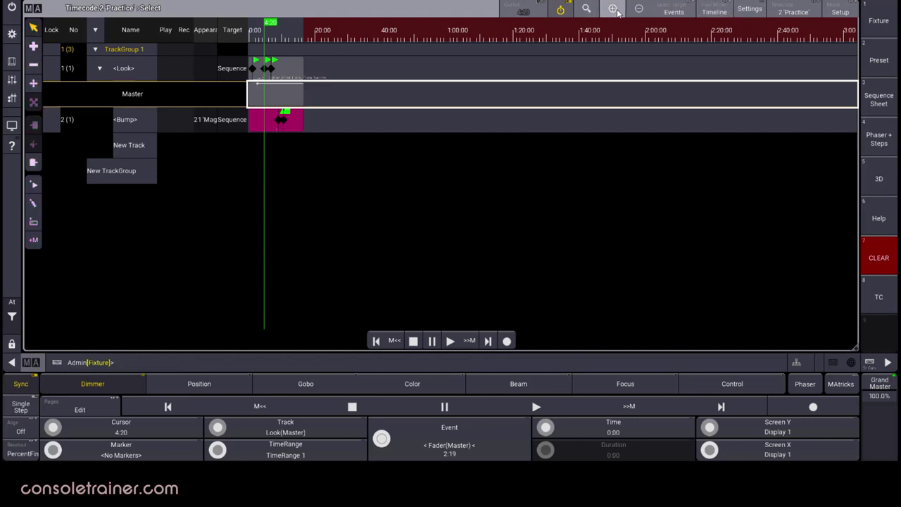
# - Zoom the timeline to fit the whole show and set edits to act on events
pyautogui.click(617, 12)
pyautogui.click(617, 12)
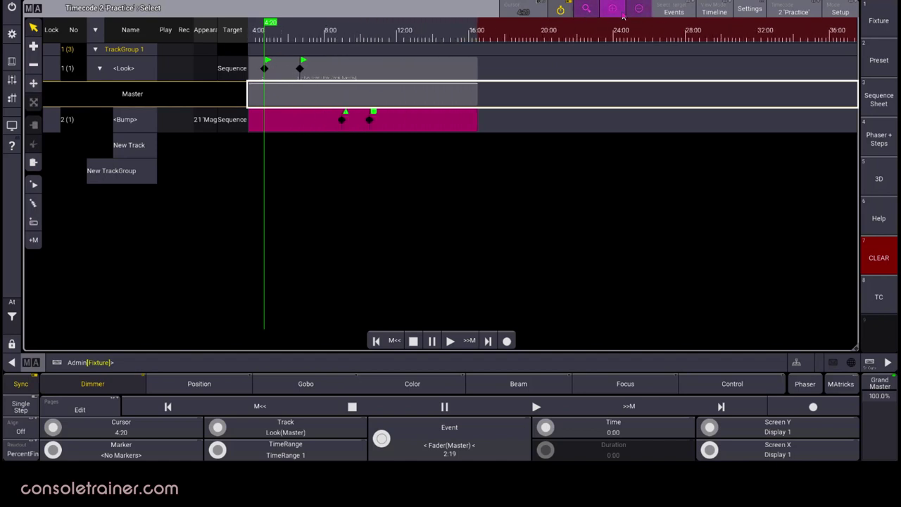
pyautogui.click(617, 12)
pyautogui.click(638, 10)
pyautogui.click(617, 12)
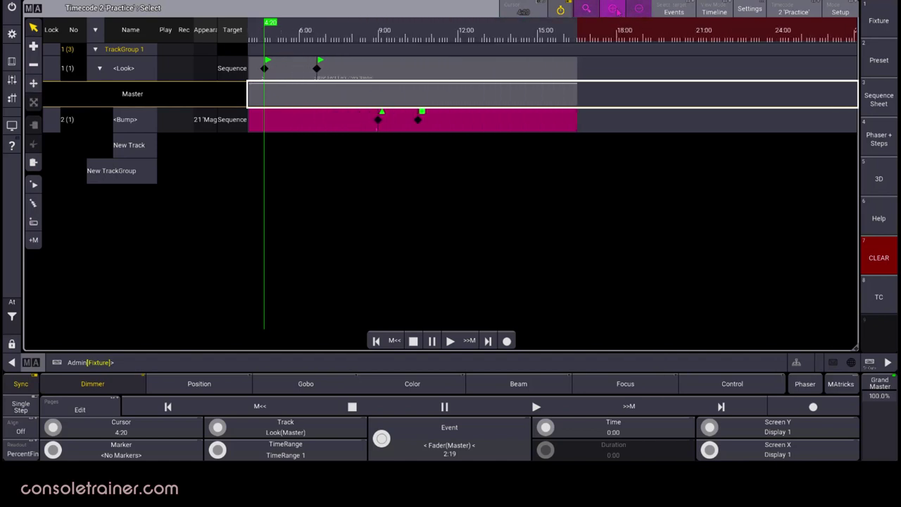
pyautogui.click(615, 9)
pyautogui.click(614, 10)
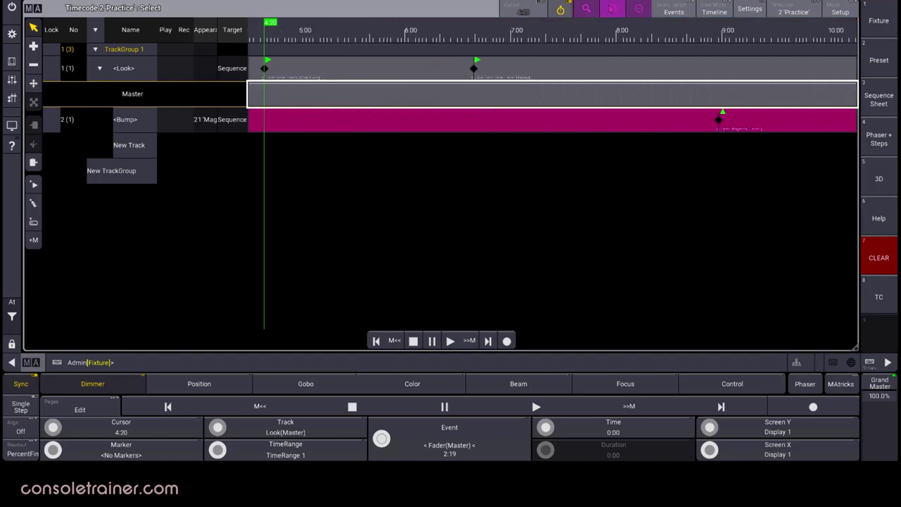
pyautogui.click(590, 11)
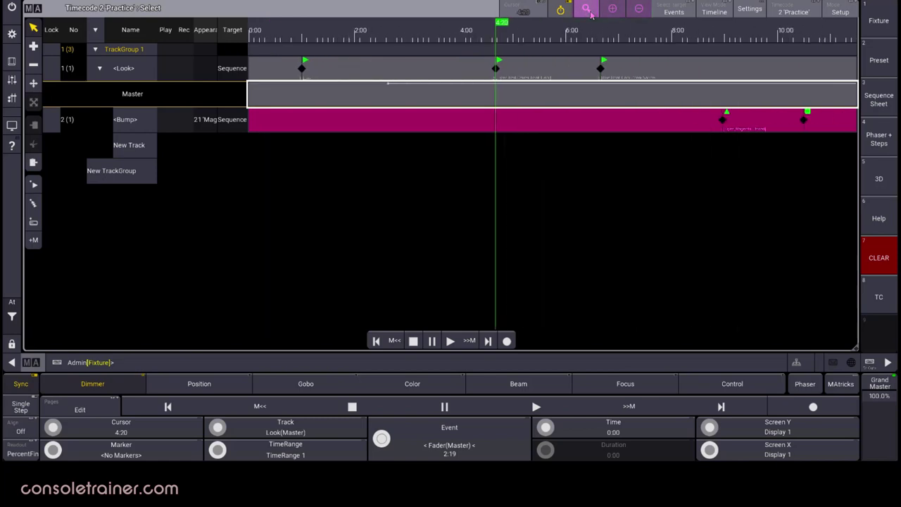
pyautogui.click(674, 12)
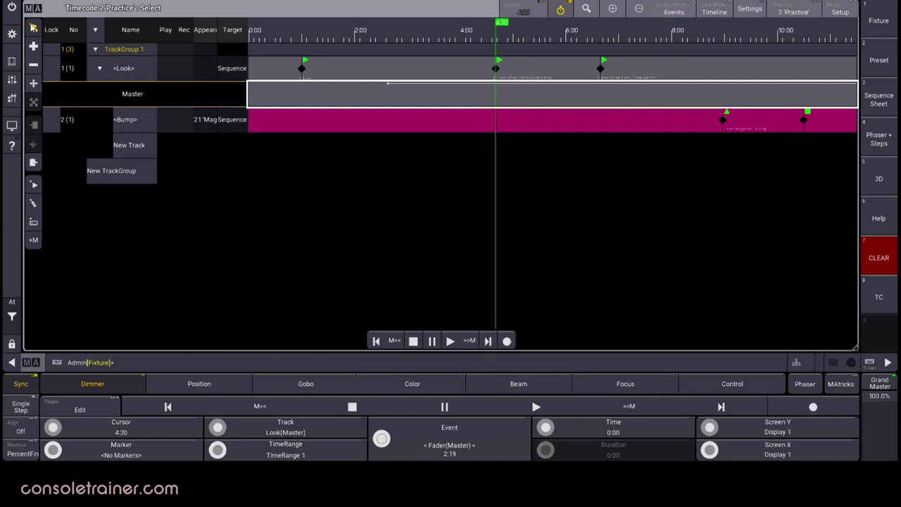
# - Select the Bump track's On event and paste a copy at the time cursor
pyautogui.click(303, 69)
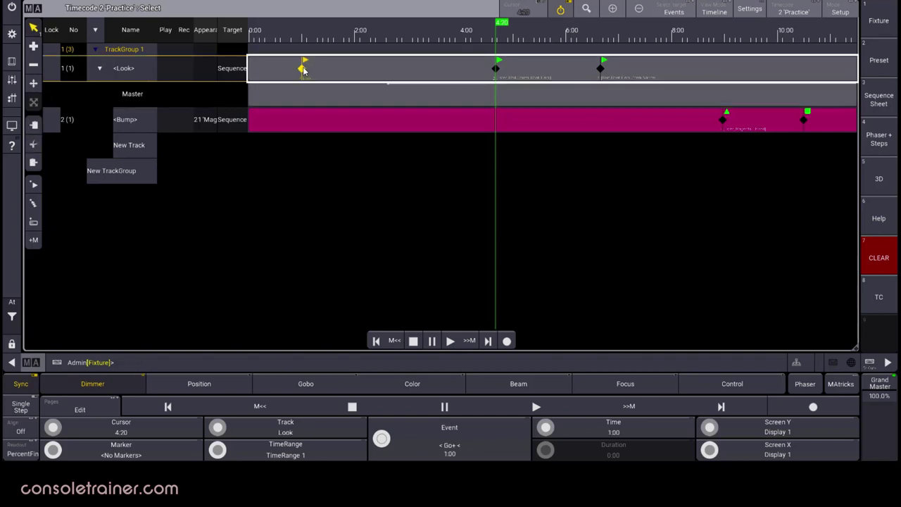
pyautogui.click(724, 121)
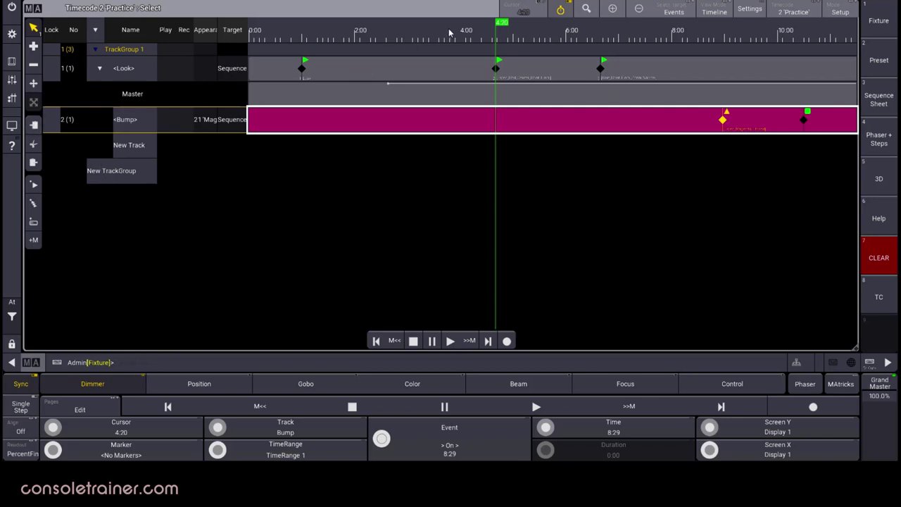
pyautogui.moveTo(496, 24); pyautogui.dragTo(414, 27)
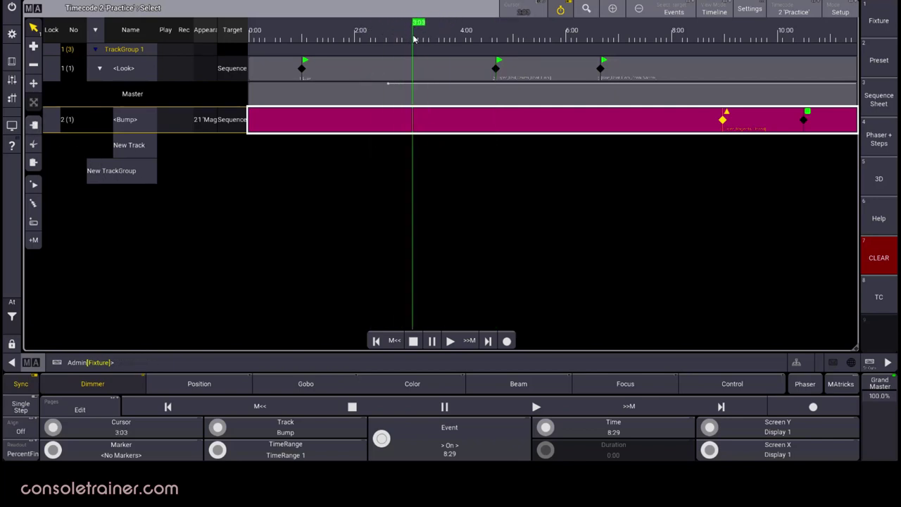
pyautogui.click(35, 162)
# - Move the pasted Bump event to 2:07, then delete it
pyautogui.click(33, 83)
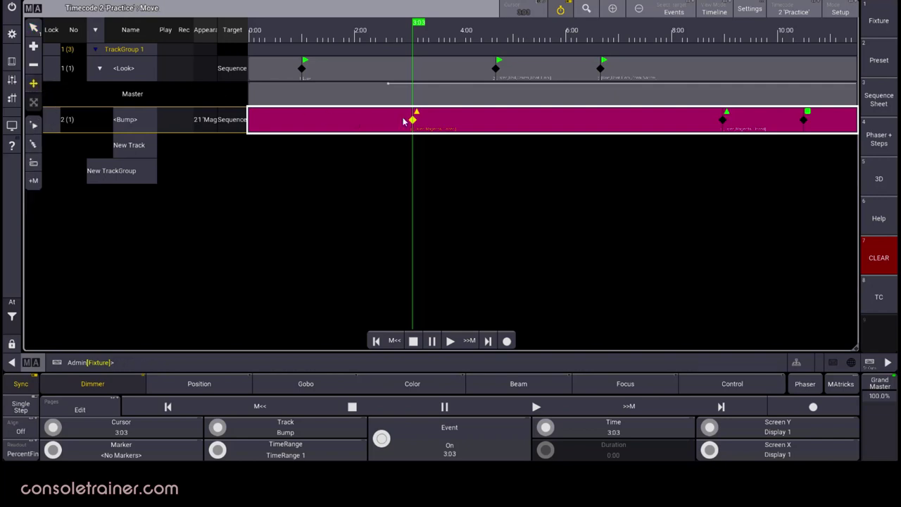
pyautogui.moveTo(415, 121)
pyautogui.mouseDown()
pyautogui.moveTo(467, 116)
pyautogui.moveTo(370, 112)
pyautogui.mouseUp()
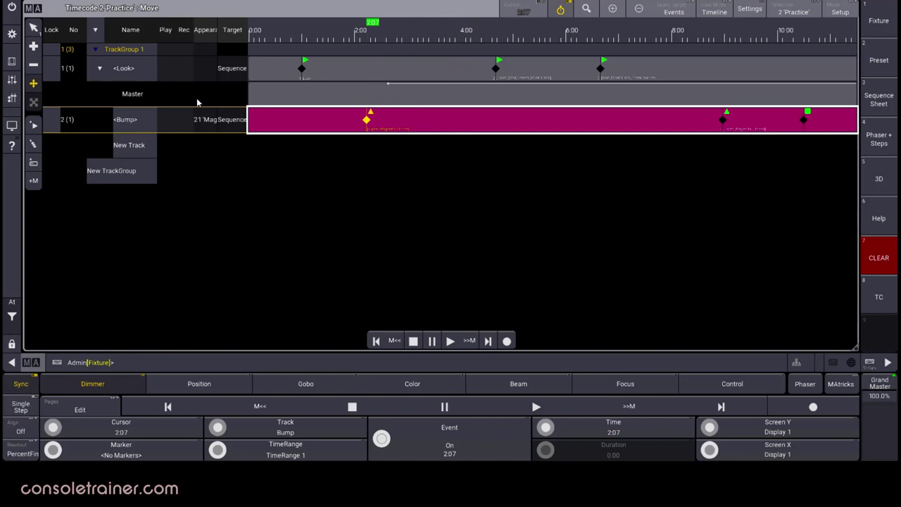
pyautogui.click(33, 64)
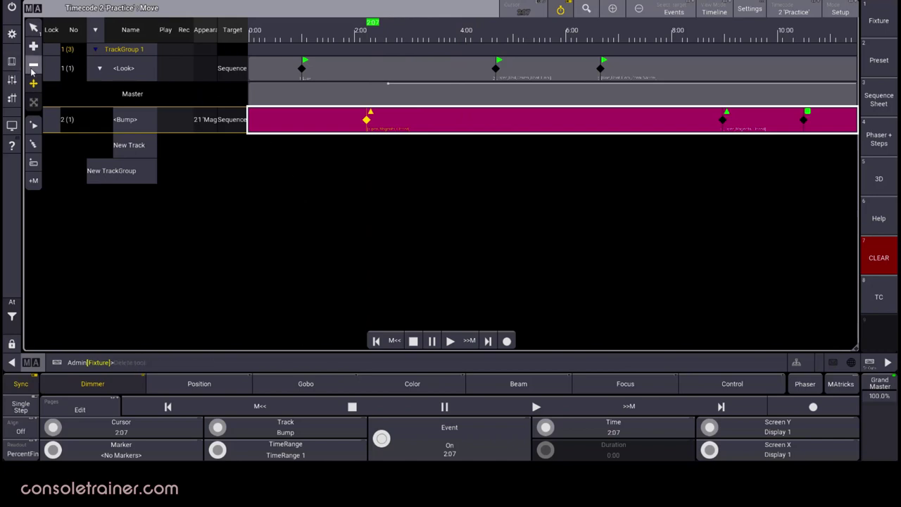
pyautogui.click(367, 119)
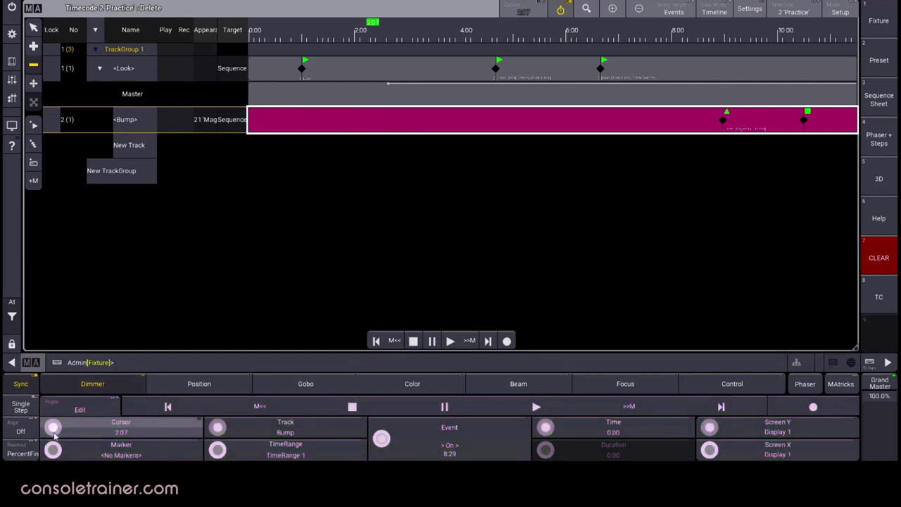
# - Shift the Look track's middle Go+ event from 4:20 to 4:13 using the encoders
pyautogui.scroll(2, 54, 432)
pyautogui.scroll(4, 54, 432)
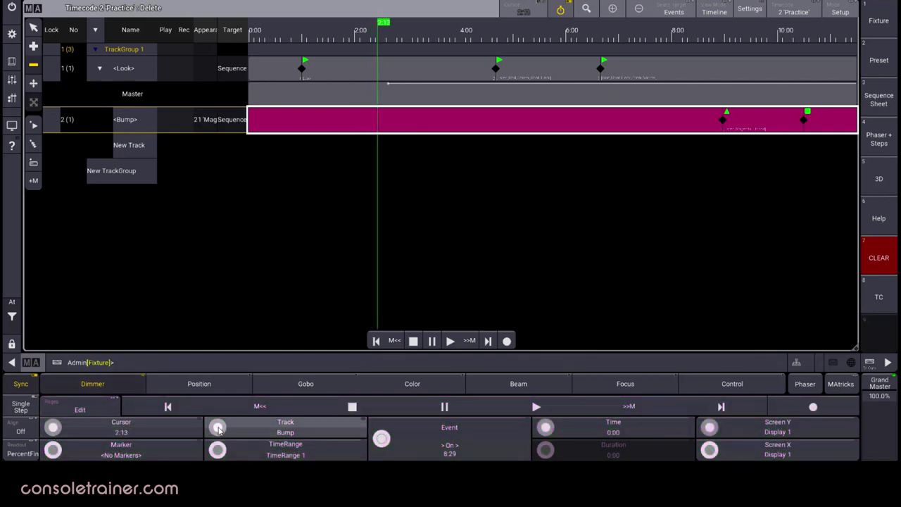
pyautogui.scroll(1, 218, 429)
pyautogui.scroll(-3, 219, 429)
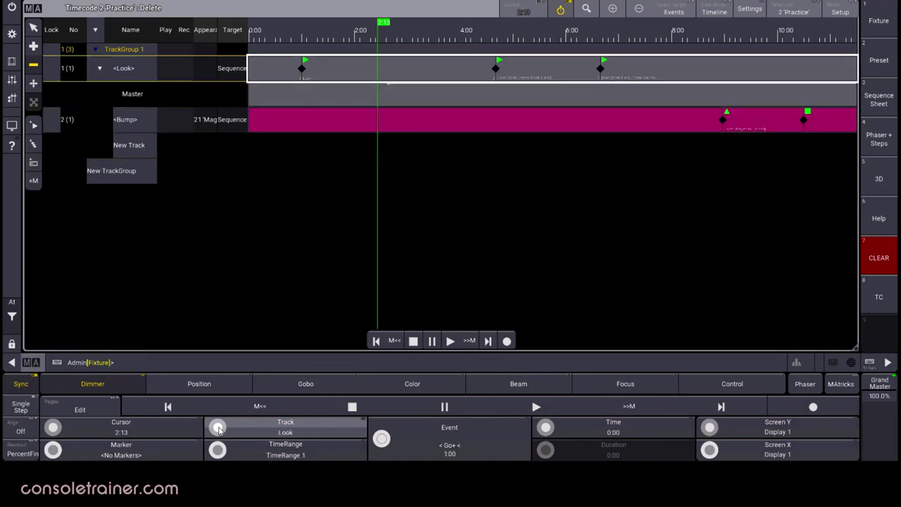
pyautogui.scroll(1, 381, 438)
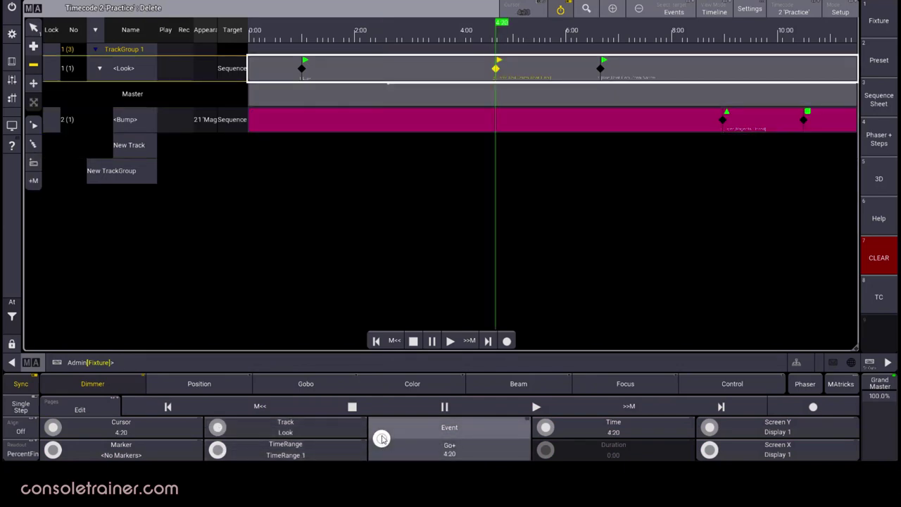
pyautogui.scroll(5, 548, 432)
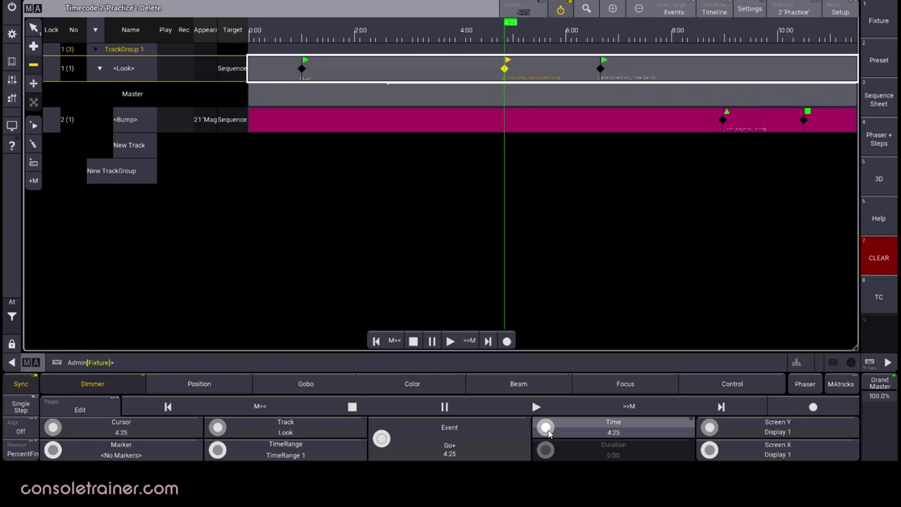
pyautogui.scroll(-12, 548, 432)
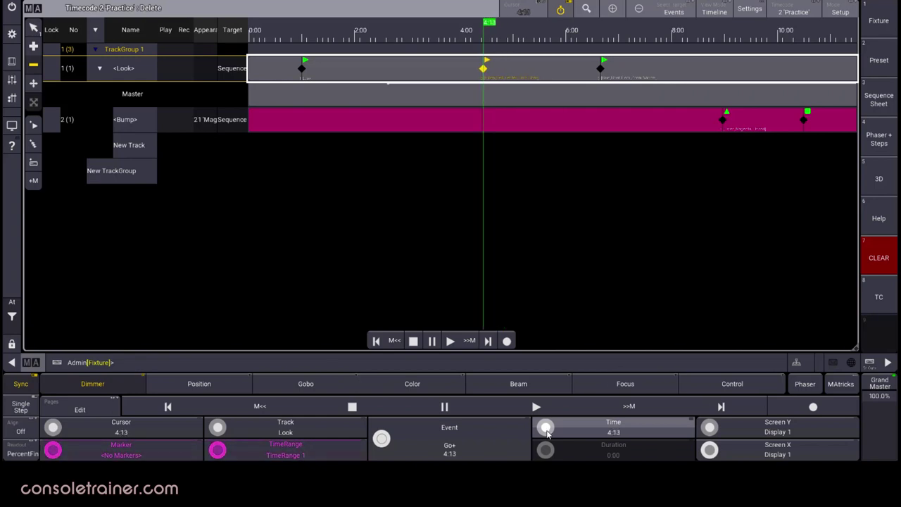
pyautogui.press('Escape')
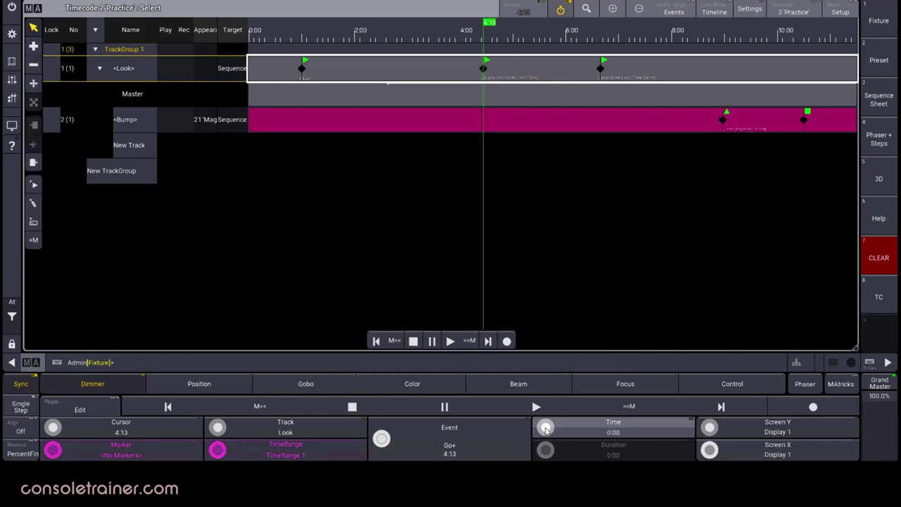
# - Show the event list and add a Go+ event at 2:24 on Look triggering Cue 3
pyautogui.click(712, 12)
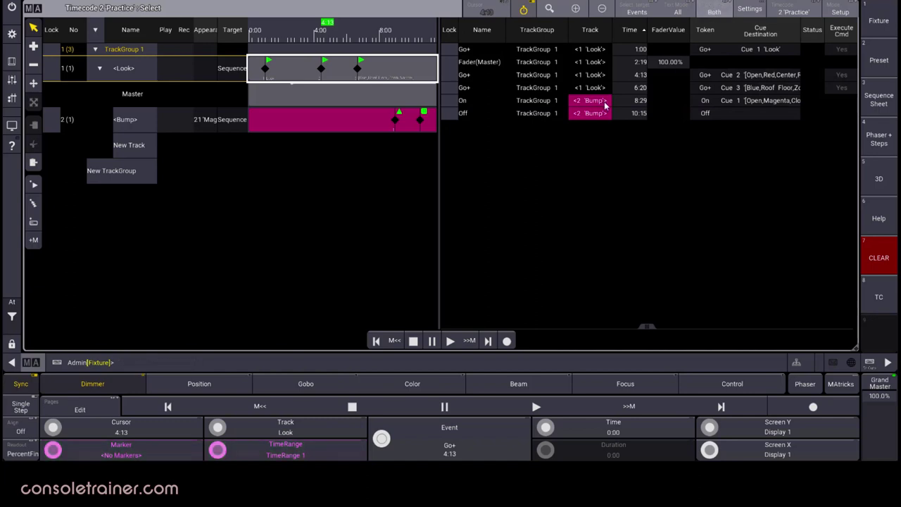
pyautogui.click(296, 32)
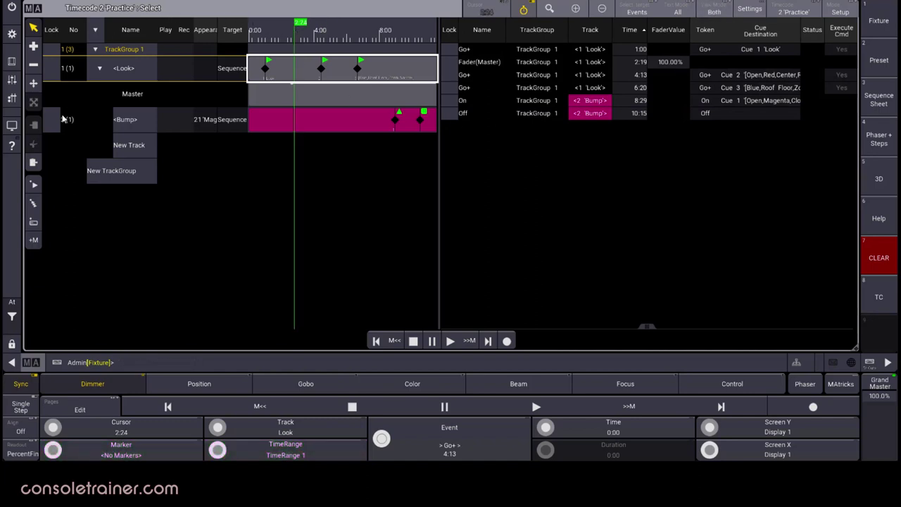
pyautogui.click(36, 185)
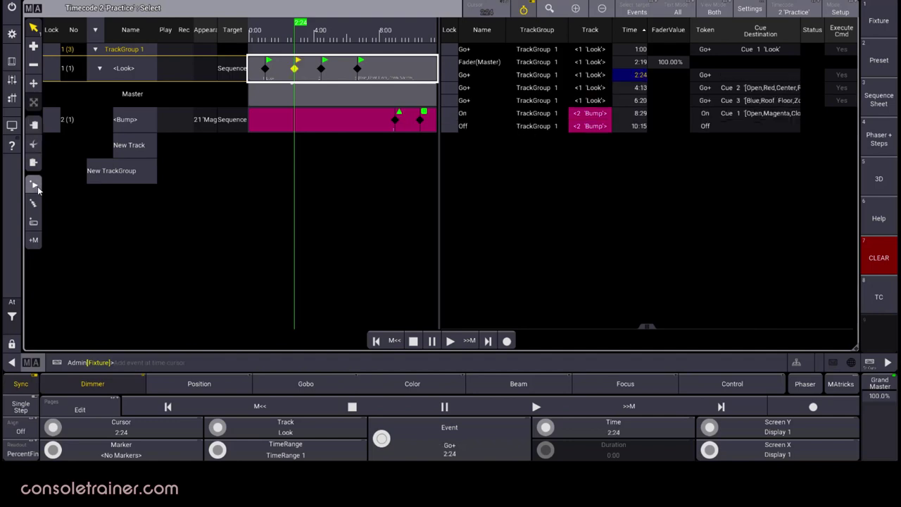
pyautogui.click(777, 80)
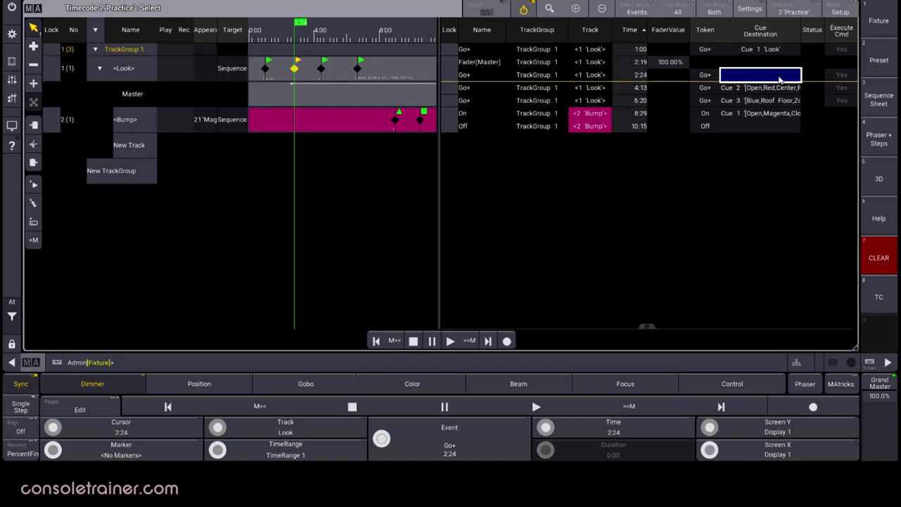
pyautogui.click(779, 80)
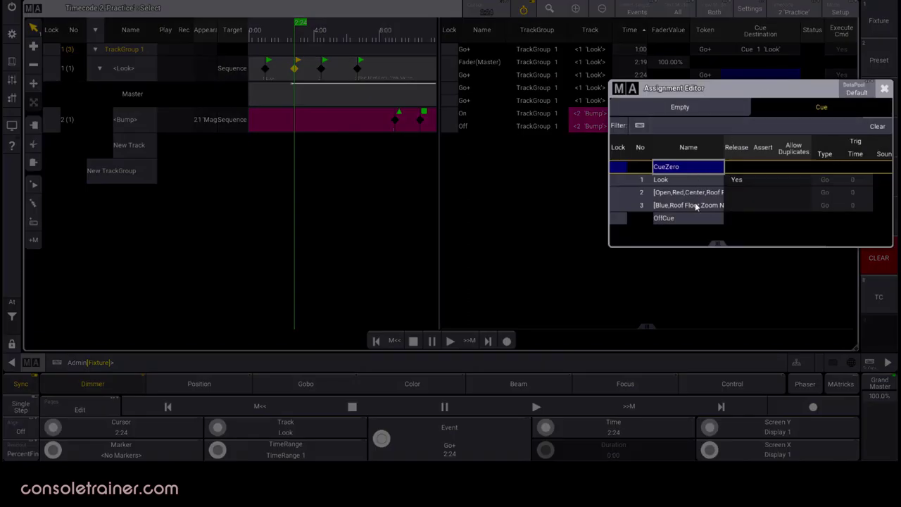
pyautogui.click(697, 208)
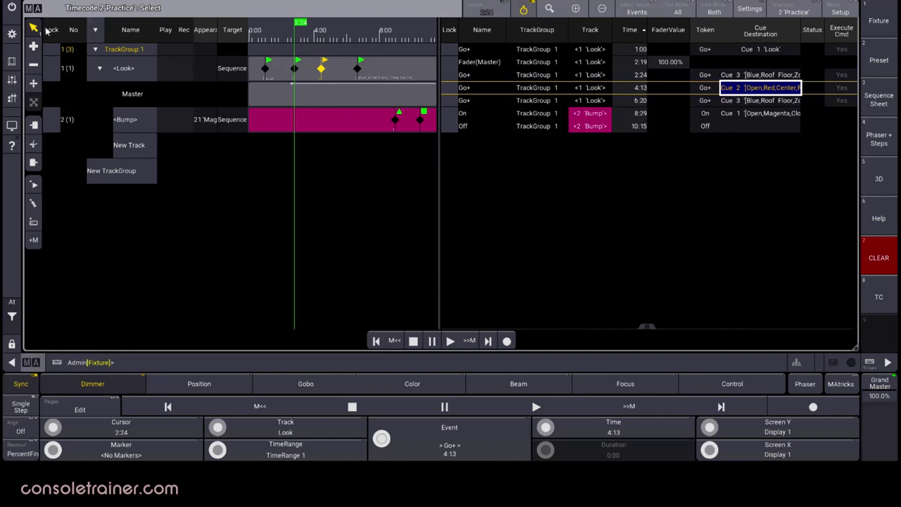
# - Select the Bump track and start Add Multiple Events
pyautogui.click(413, 68)
pyautogui.click(342, 123)
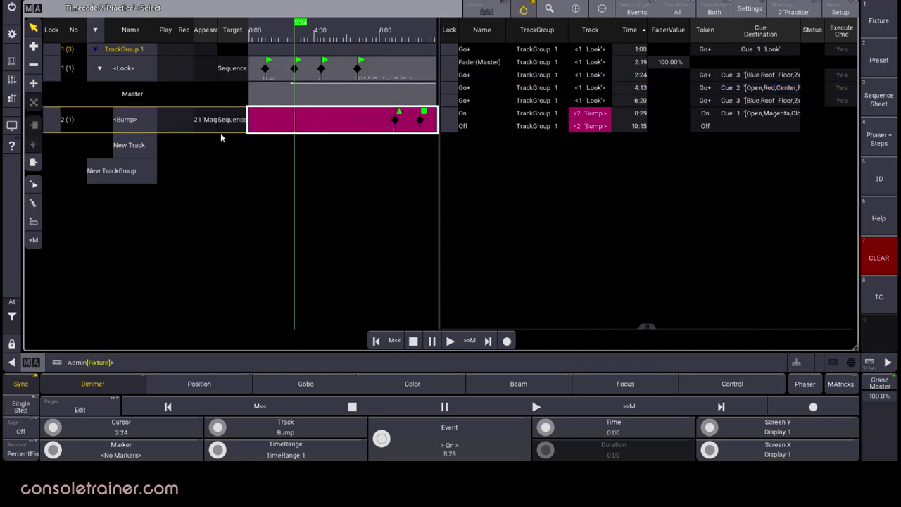
pyautogui.click(39, 204)
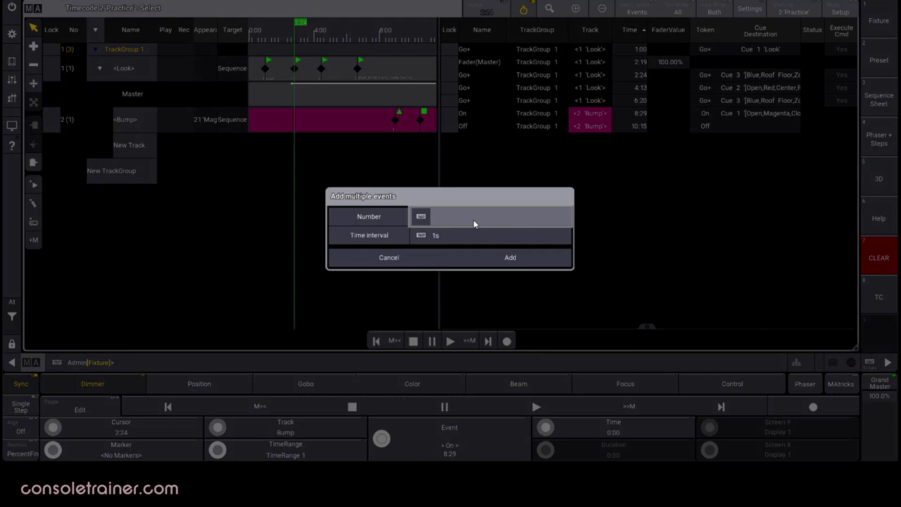
# - Add 2 Go+ events to the Bump track, at 2:24 and 3:24
pyautogui.write('2')
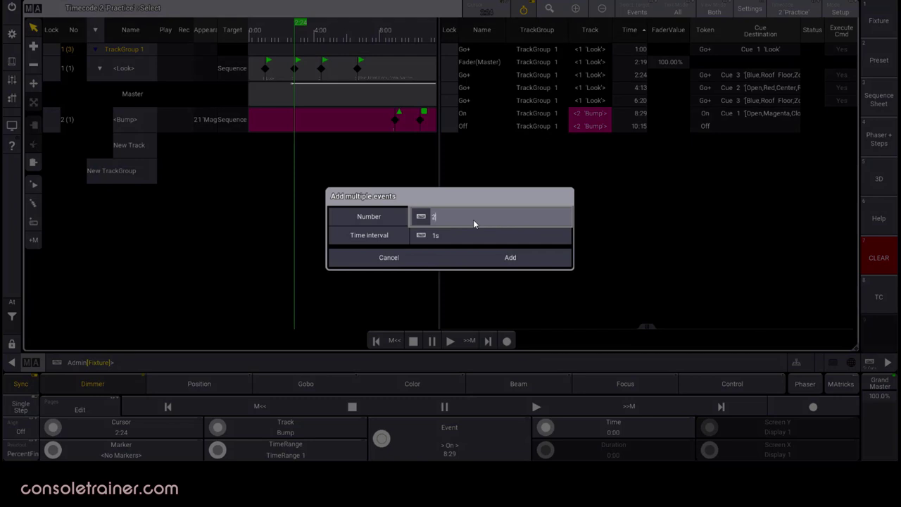
pyautogui.click(490, 259)
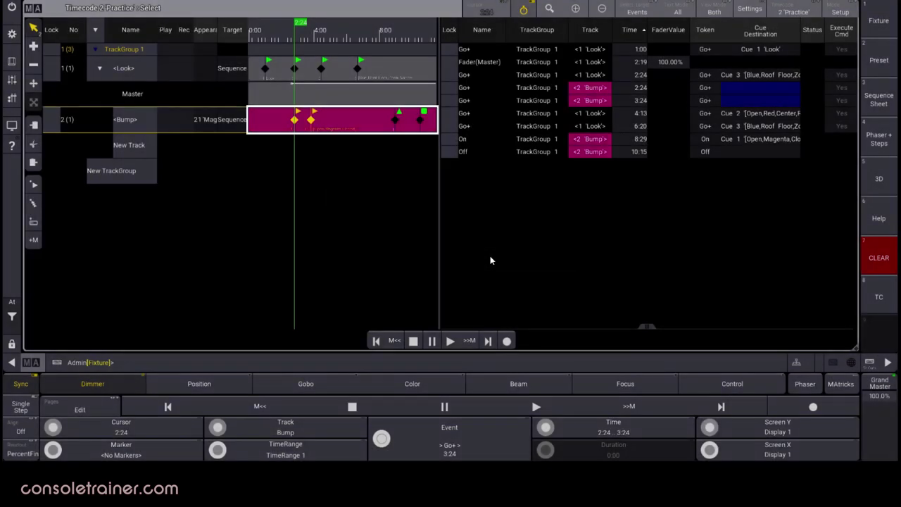
# - Add a marker named 'my marker' at 2:24 and a second marker at 1:06
pyautogui.click(35, 223)
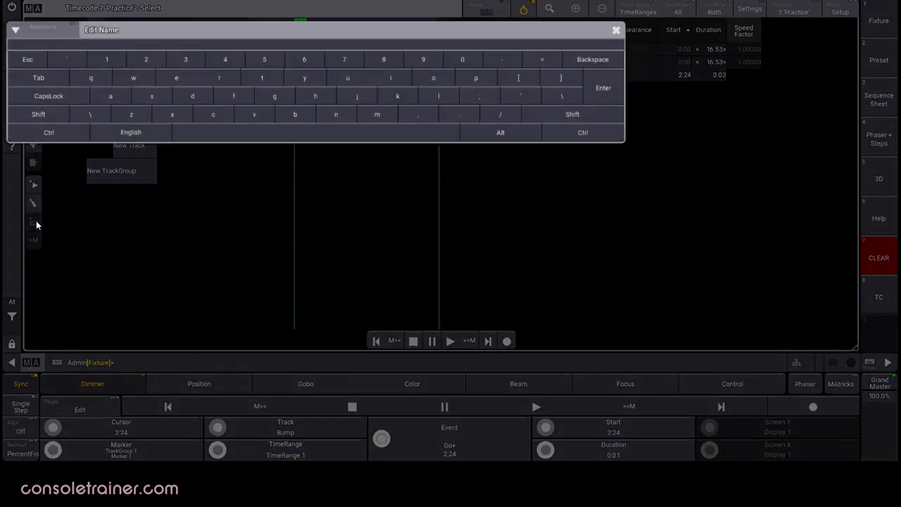
pyautogui.write('my marker')
pyautogui.press('Return')
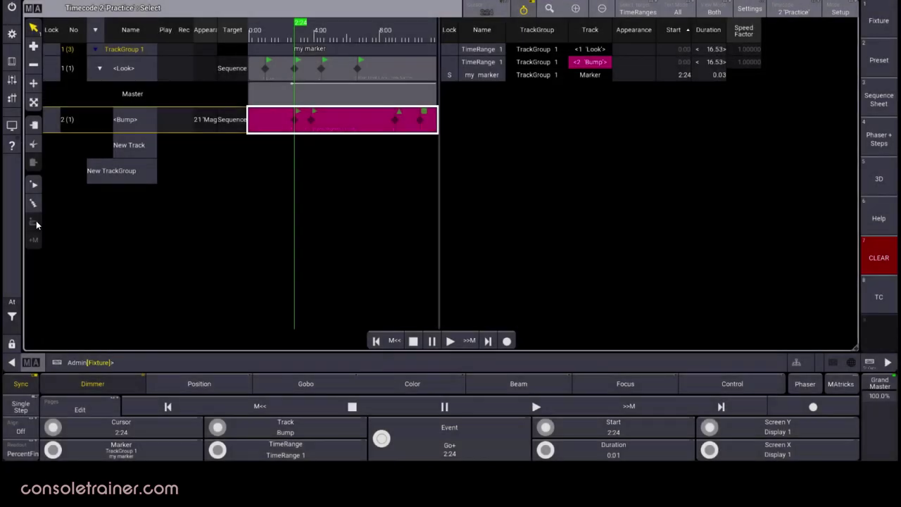
pyautogui.click(270, 34)
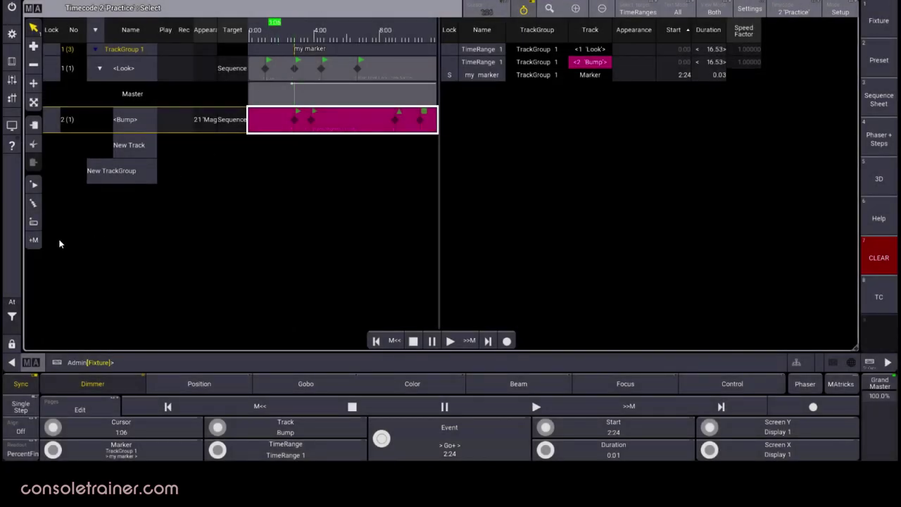
pyautogui.click(34, 240)
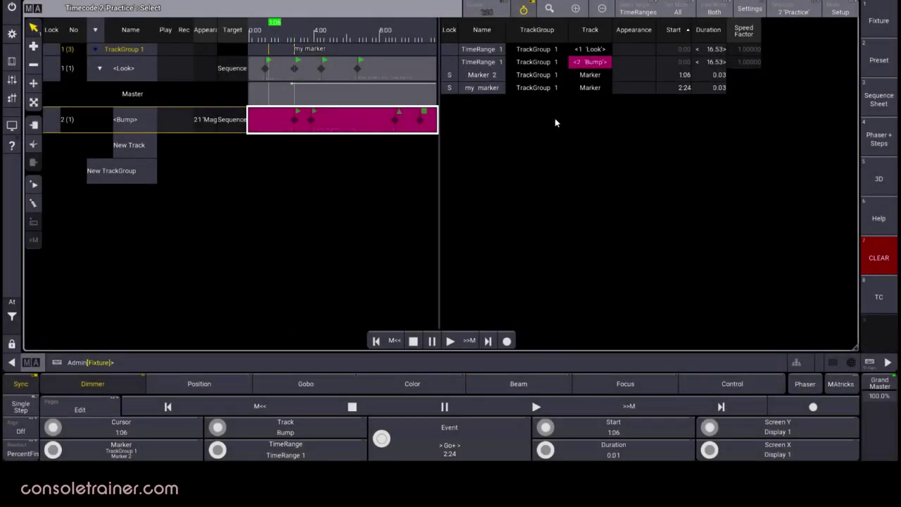
# - Switch the list to show markers and begin renaming Marker 2
pyautogui.click(689, 11)
pyautogui.click(689, 11)
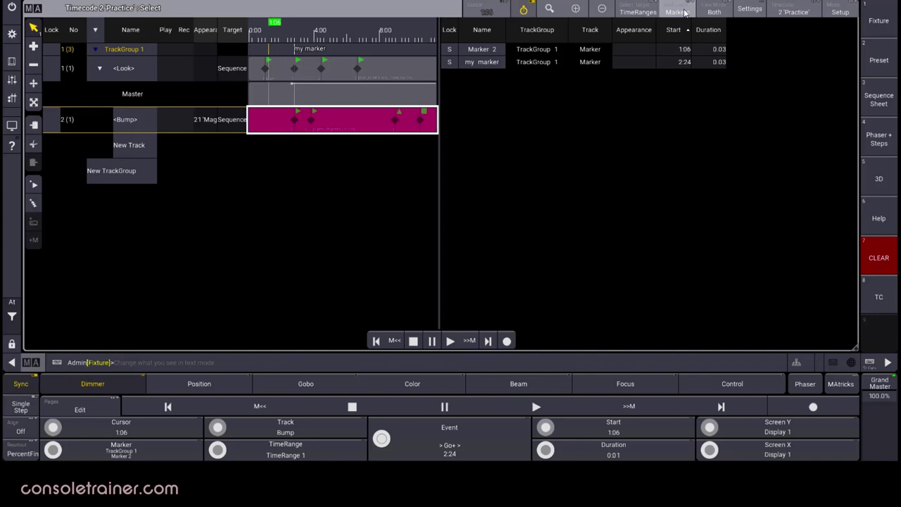
pyautogui.click(487, 49)
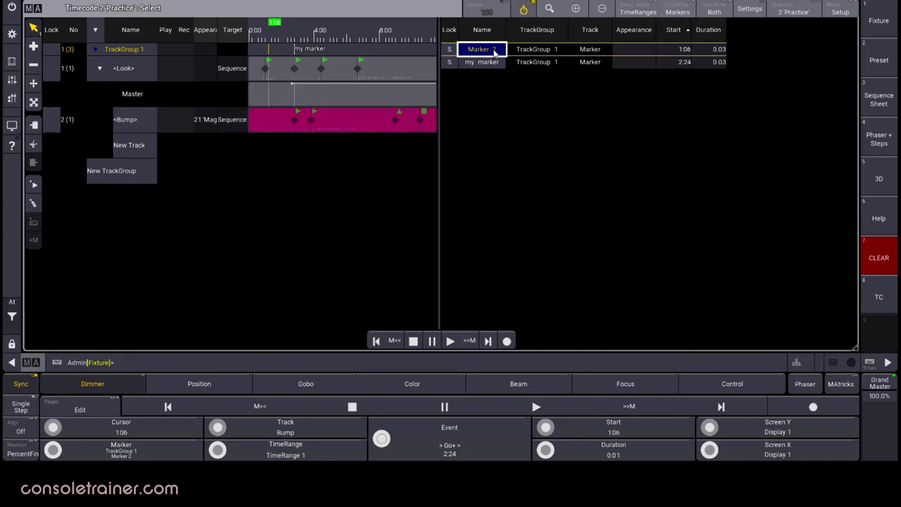
pyautogui.click(491, 50)
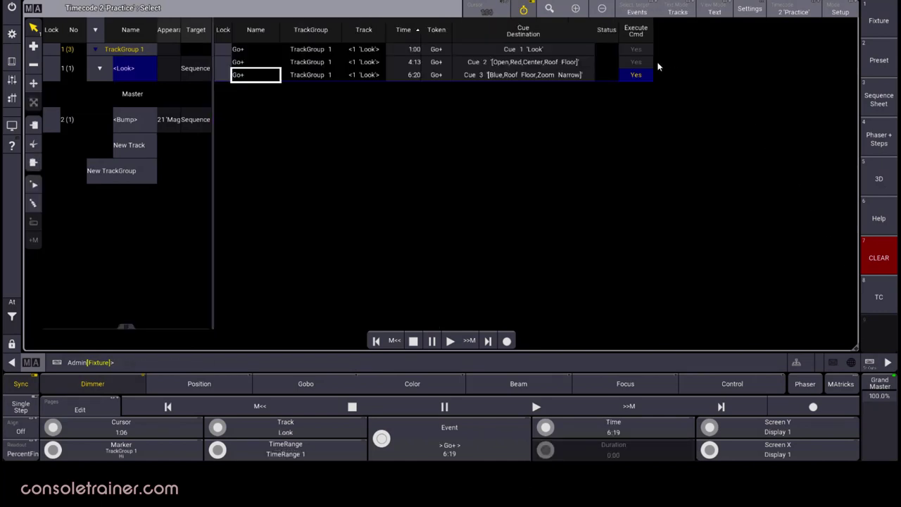
# - Set the list to show all events and inspect the 1:00 and 2:19 events
pyautogui.click(676, 12)
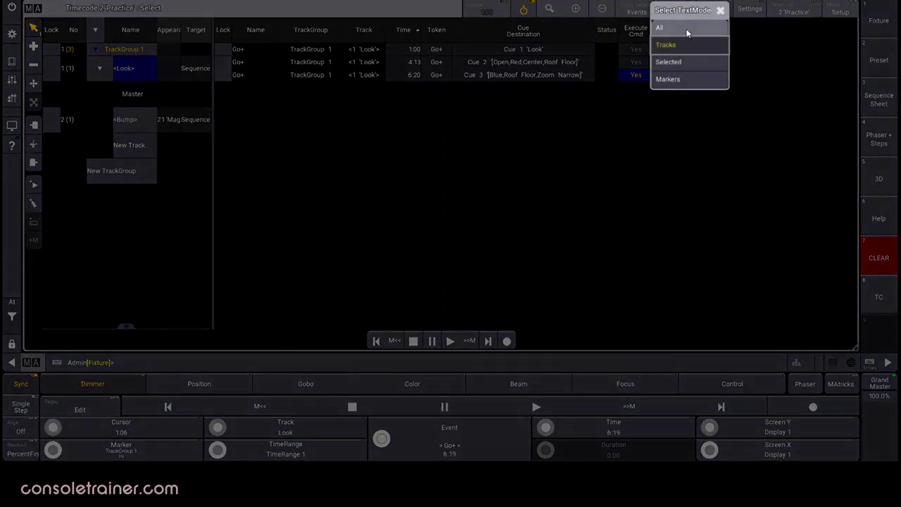
pyautogui.click(687, 31)
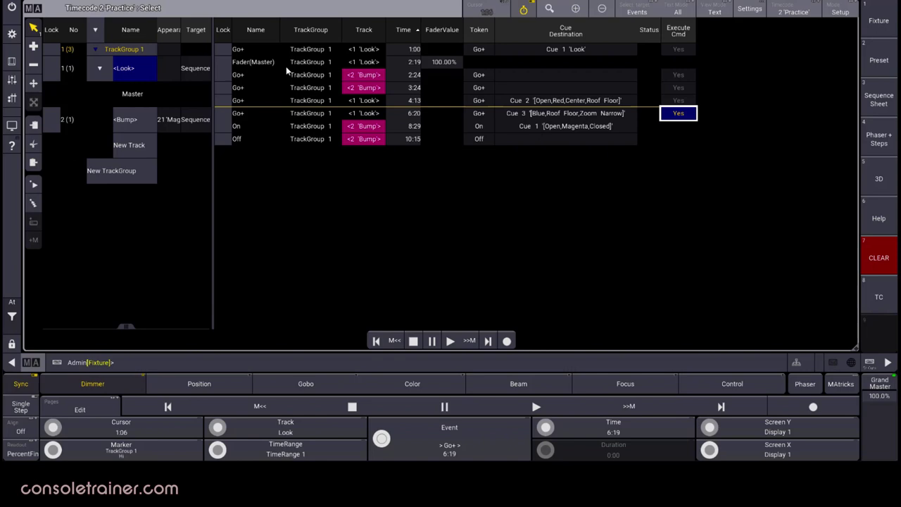
pyautogui.click(223, 51)
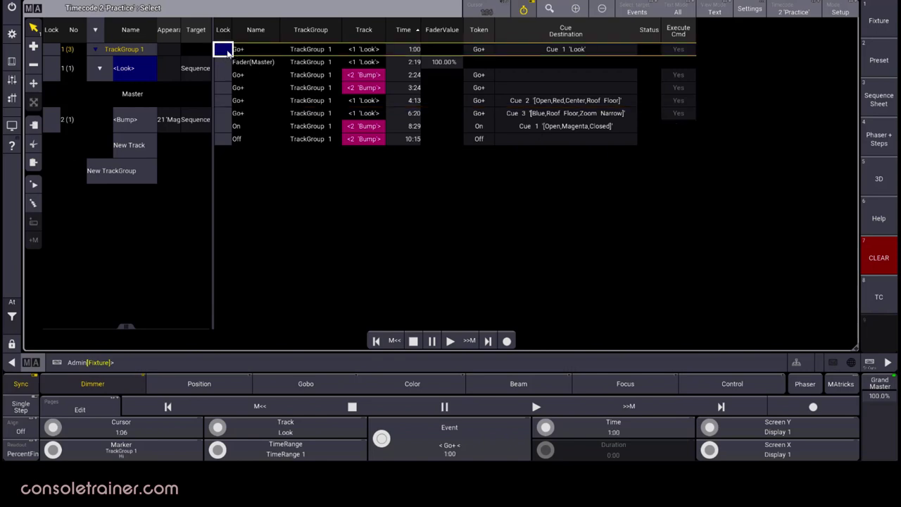
pyautogui.click(230, 62)
pyautogui.click(402, 50)
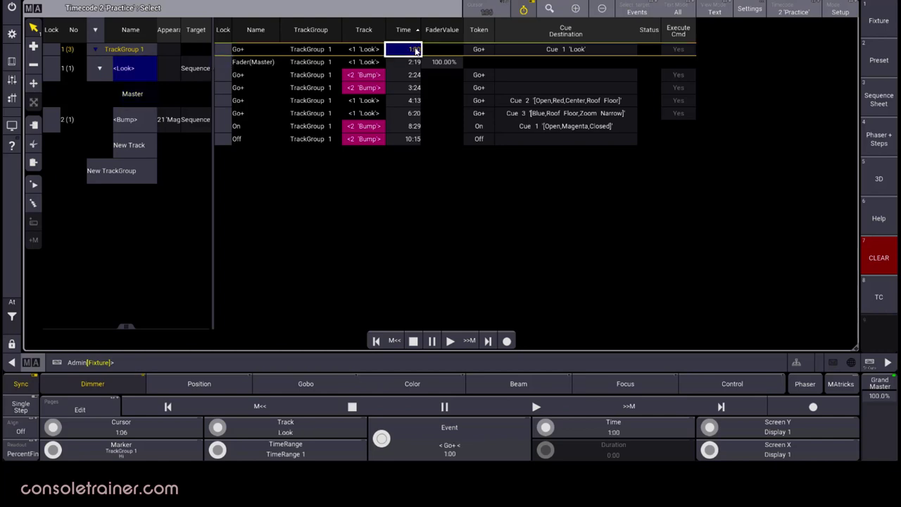
pyautogui.click(451, 63)
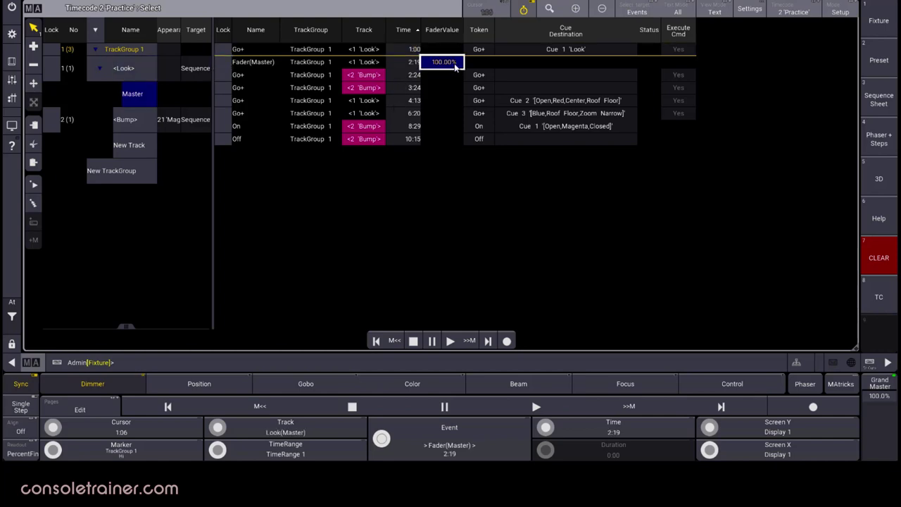
# - Check the 4:13 event's token and cue destination without changing them
pyautogui.click(486, 102)
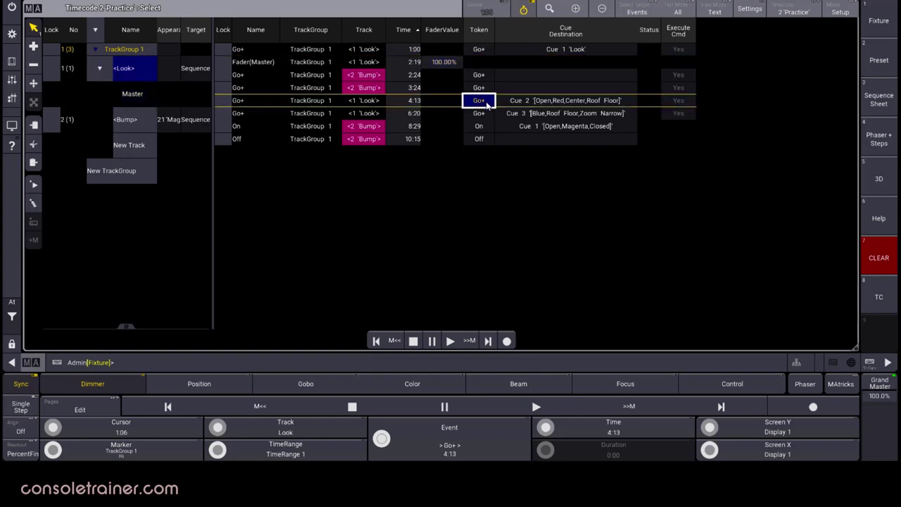
pyautogui.click(485, 102)
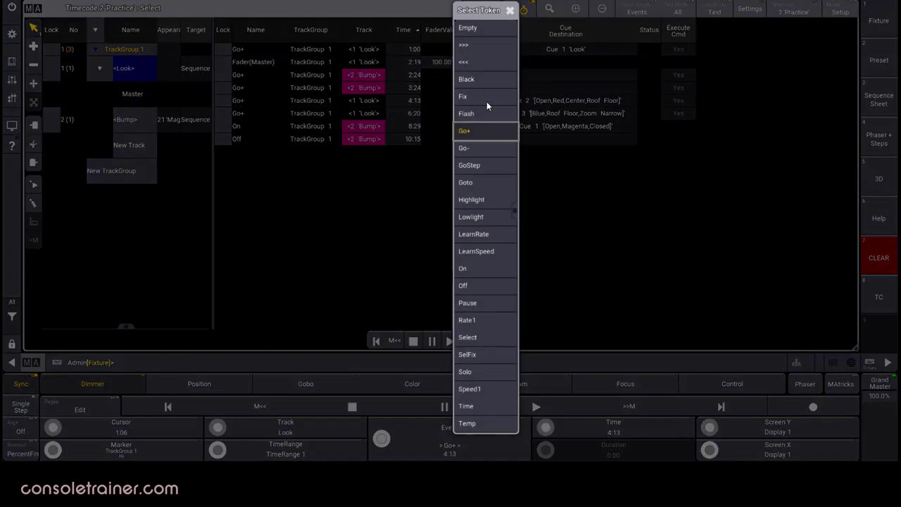
pyautogui.click(509, 9)
pyautogui.click(579, 100)
pyautogui.click(579, 100)
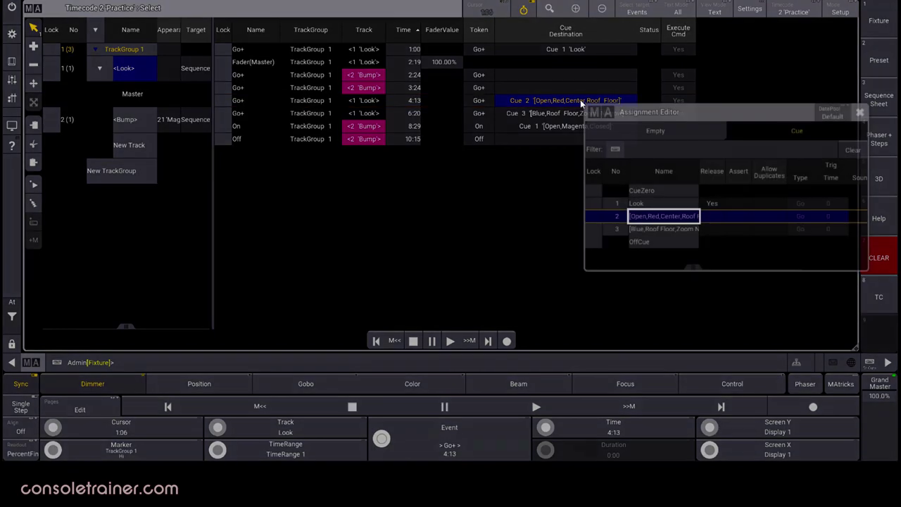
pyautogui.click(859, 111)
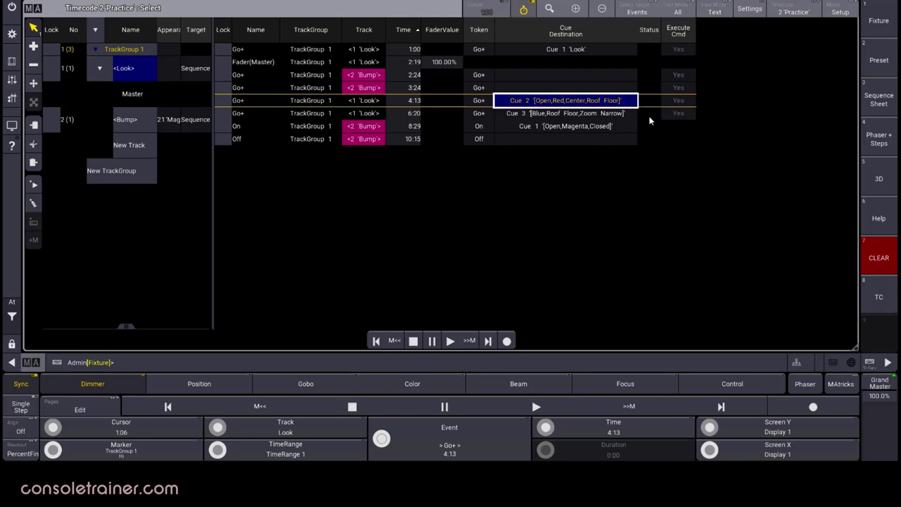
# - Change the 8:29 Bump event's token from On to Temp with status On
pyautogui.click(486, 126)
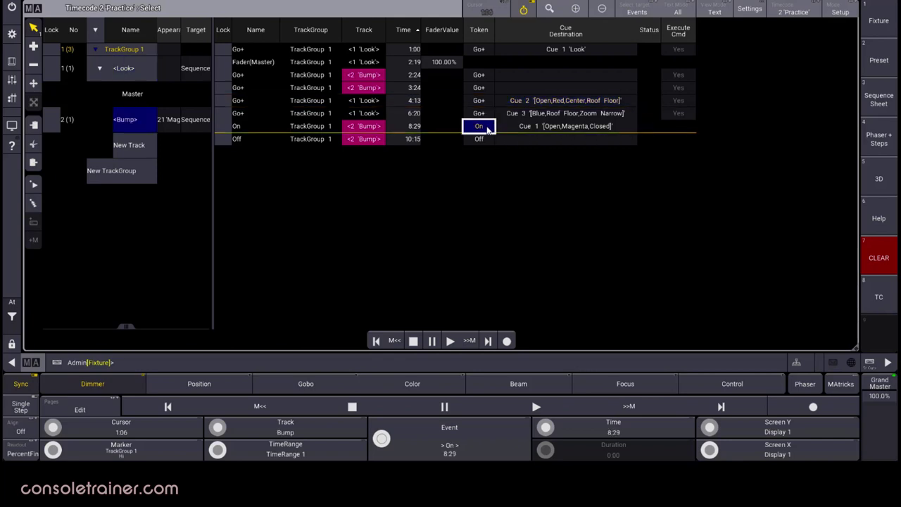
pyautogui.click(488, 126)
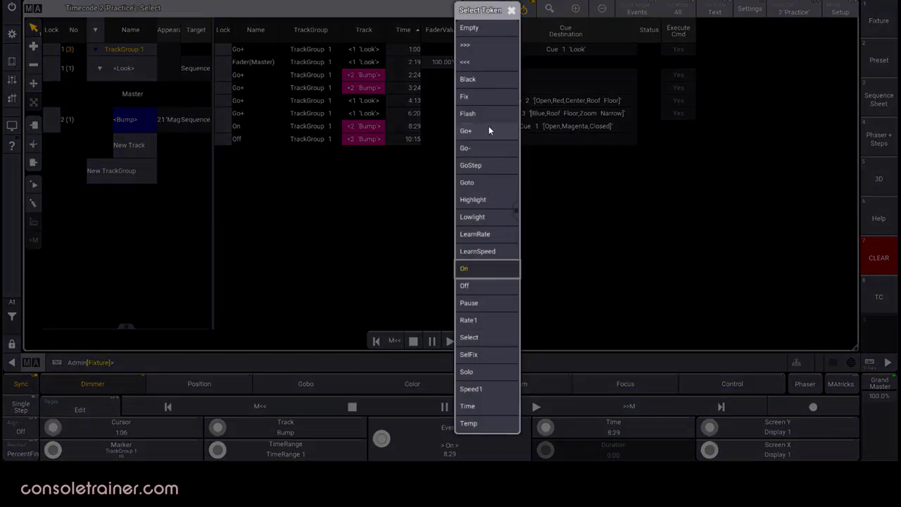
pyautogui.click(497, 423)
pyautogui.click(662, 127)
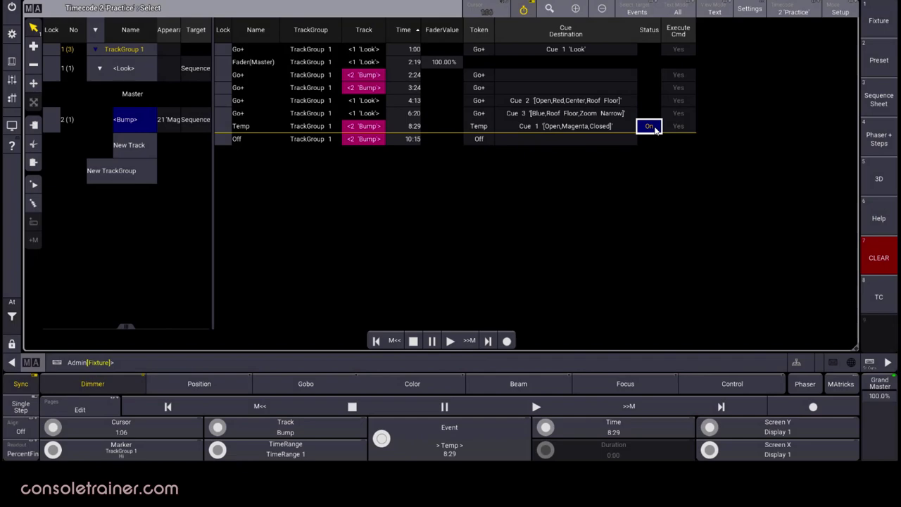
pyautogui.click(662, 126)
pyautogui.click(679, 109)
pyautogui.click(688, 118)
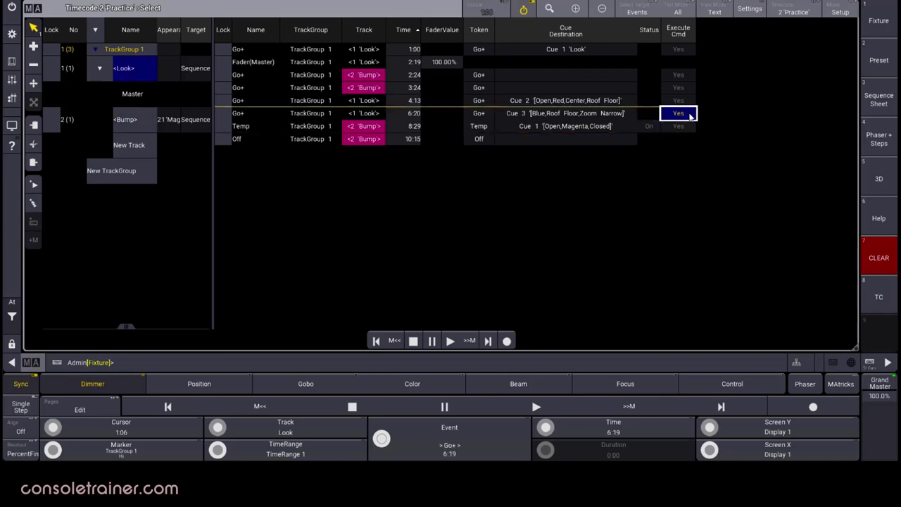
pyautogui.click(691, 120)
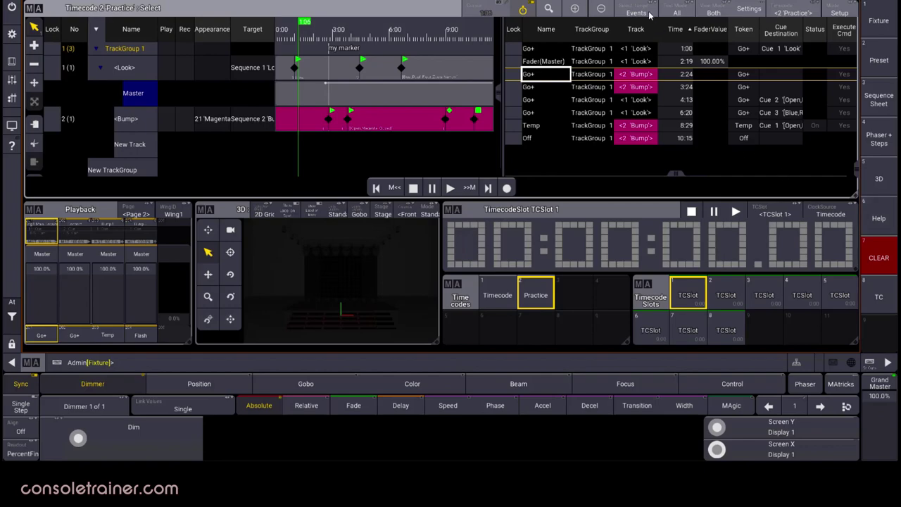
# - Switch the Practice timecode's list to show TimeRanges instead of events
pyautogui.click(637, 12)
pyautogui.click(646, 32)
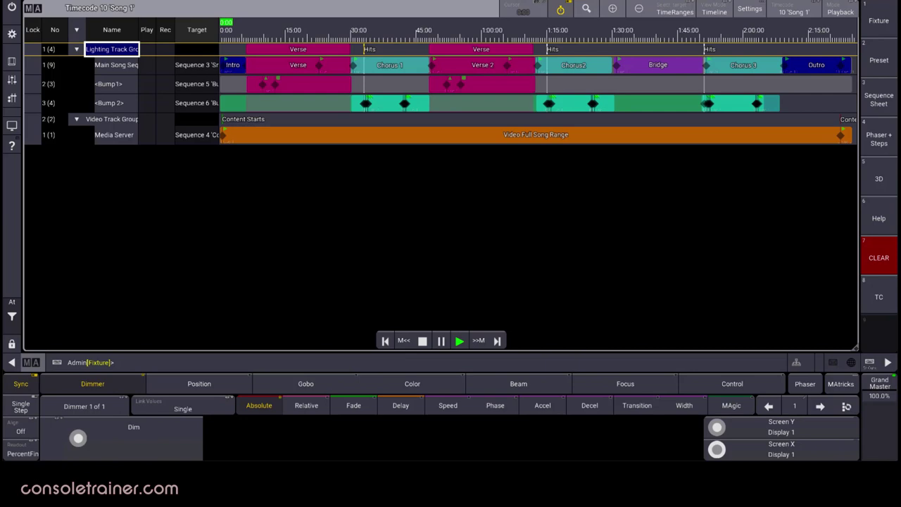
# - Clear the track group selection in the Song 1 timecode
pyautogui.press('Escape')
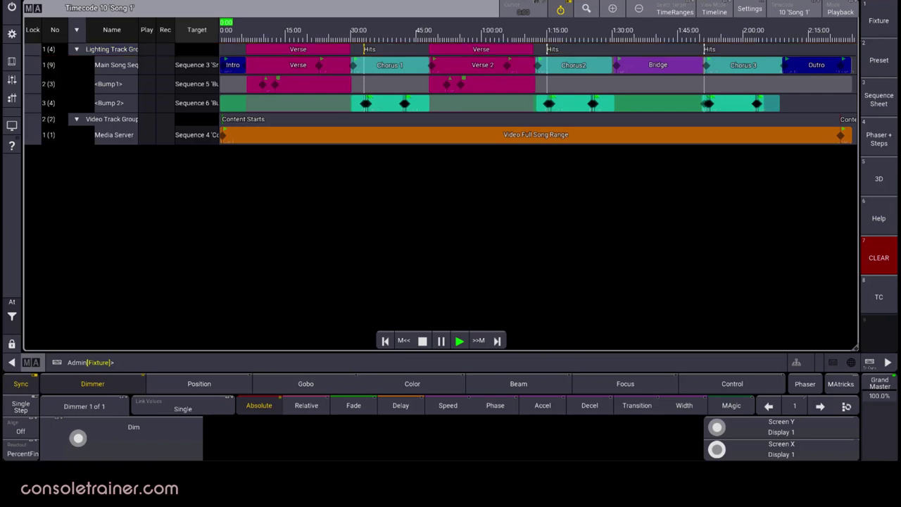
# - Widen the track list's name column and select the Lighting and Video track groups
pyautogui.moveTo(136, 29); pyautogui.dragTo(164, 34)
pyautogui.click(160, 50)
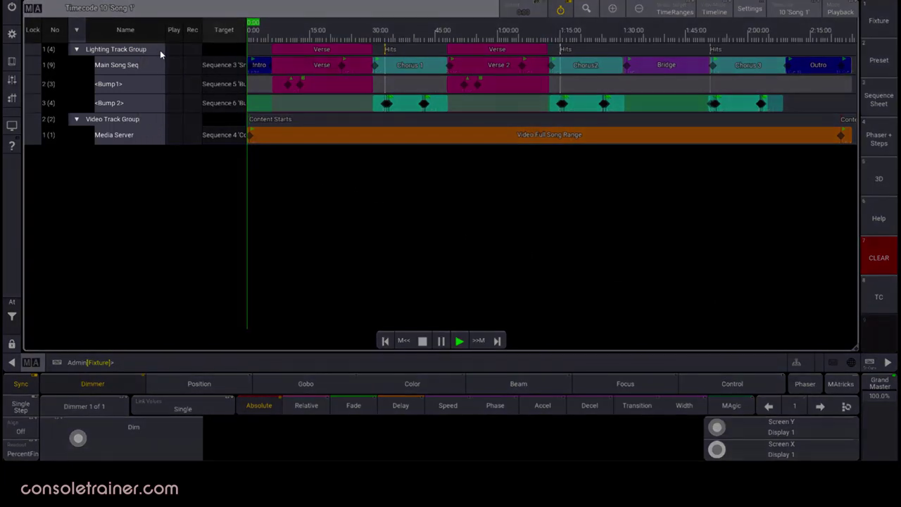
pyautogui.click(152, 119)
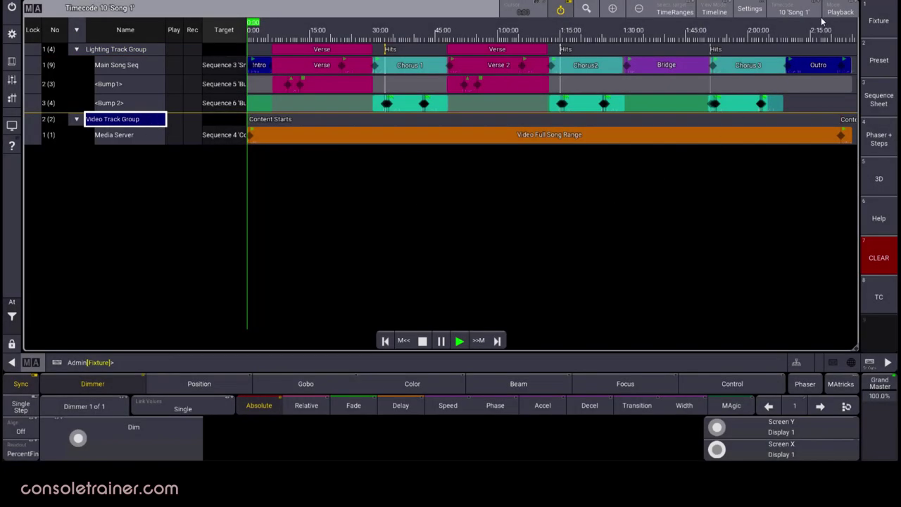
# - In Setup mode, create a new track group named 'Effects'
pyautogui.click(839, 12)
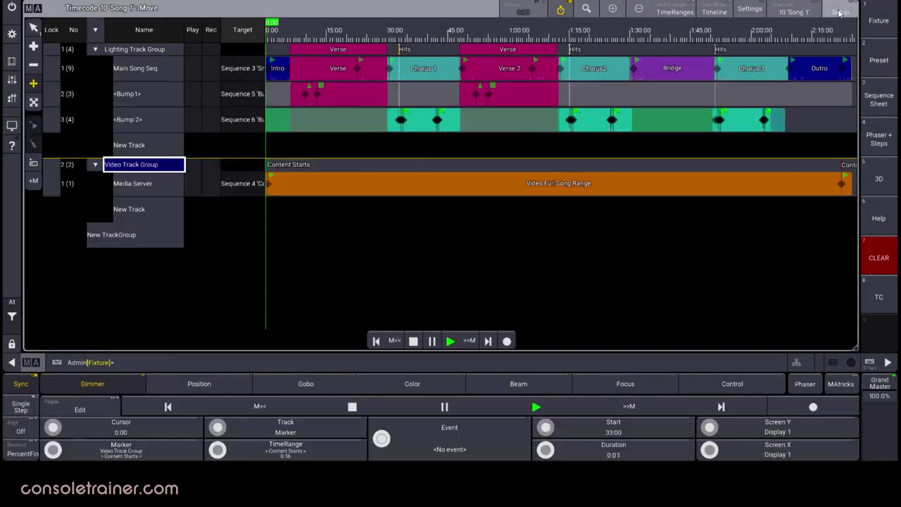
pyautogui.click(127, 236)
pyautogui.click(127, 235)
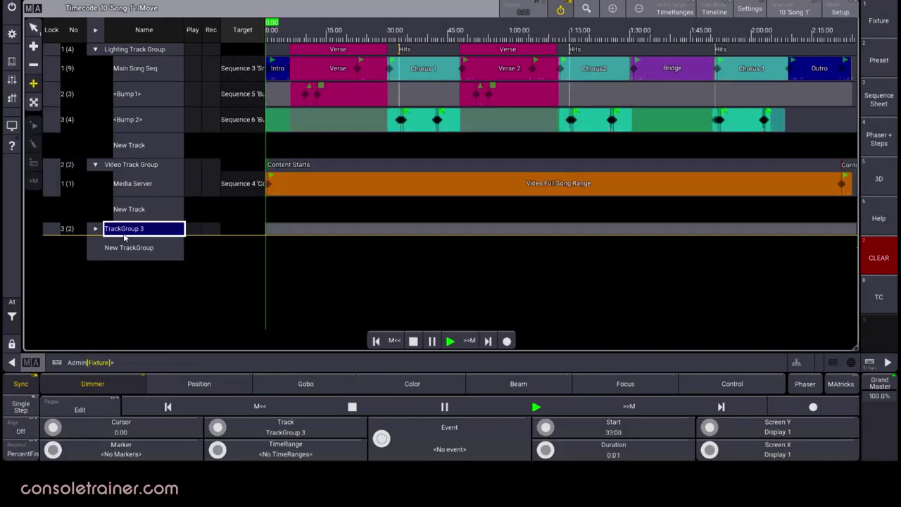
pyautogui.click(125, 231)
pyautogui.write('Effects')
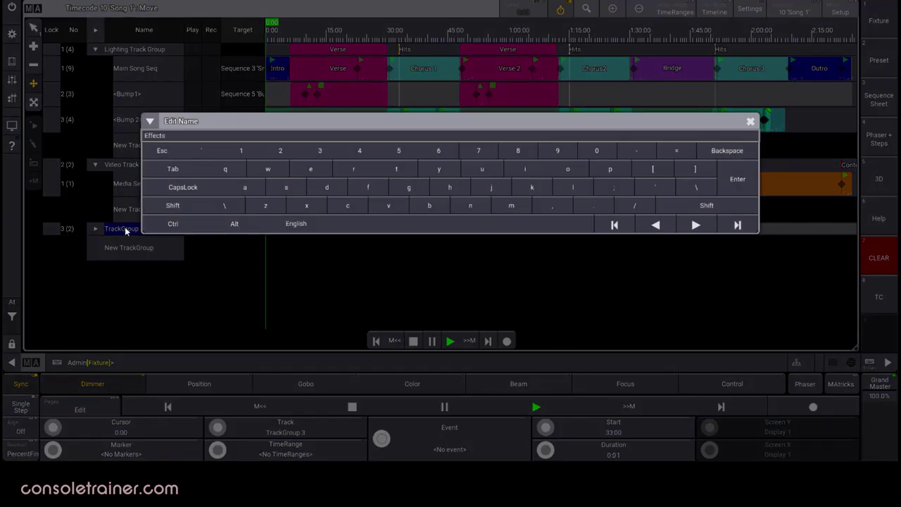
pyautogui.press('Return')
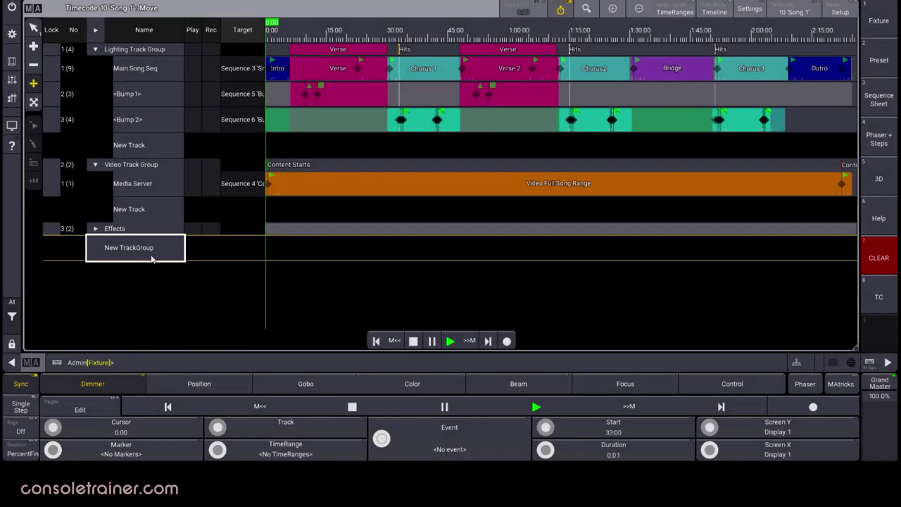
# - Select the Effects track group using the command line
pyautogui.click(171, 363)
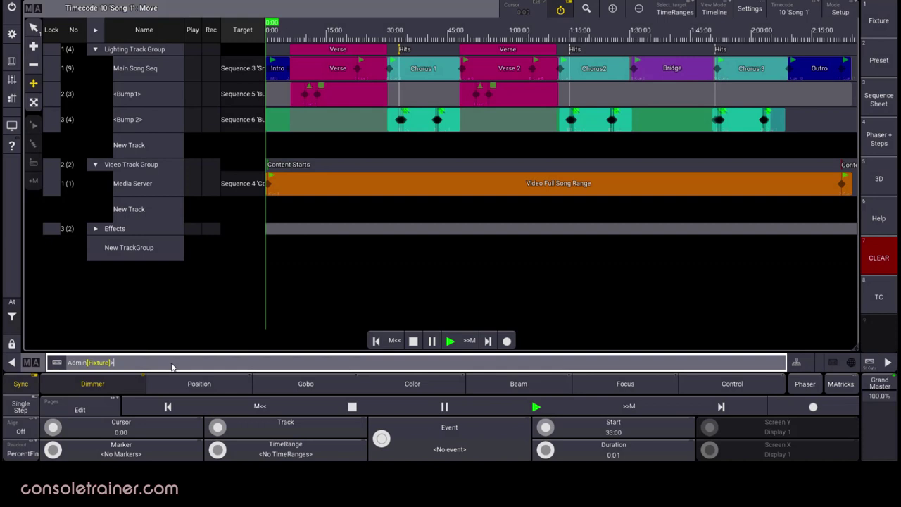
pyautogui.write('select')
pyautogui.click(139, 233)
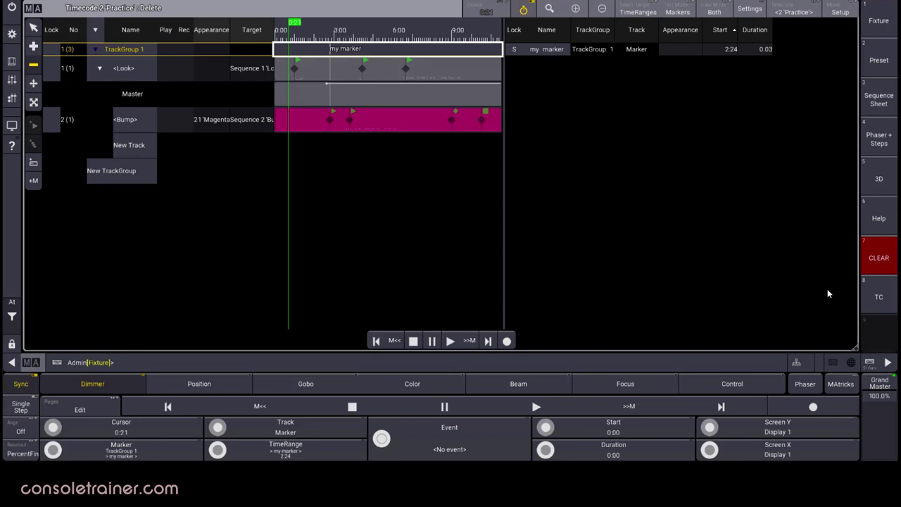
# - Name the first marker at 0:21 'verse'
pyautogui.click(39, 162)
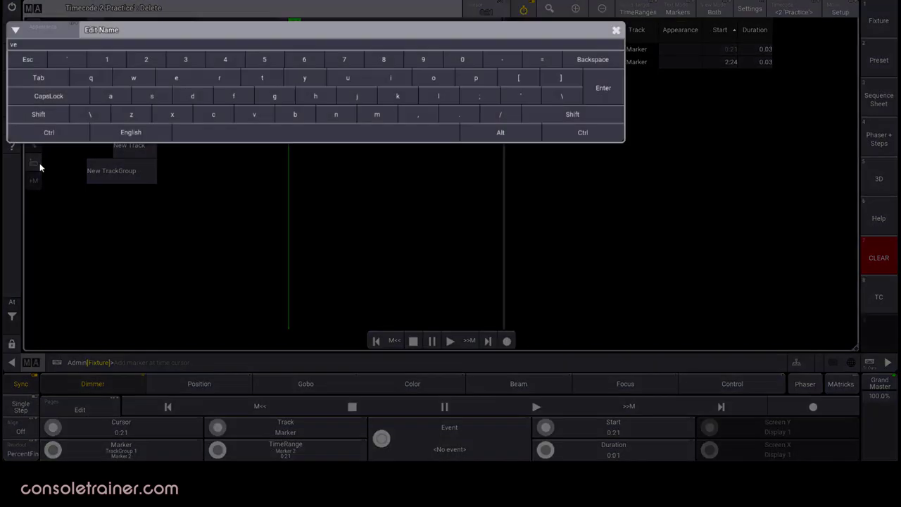
pyautogui.write('verse')
pyautogui.press('Return')
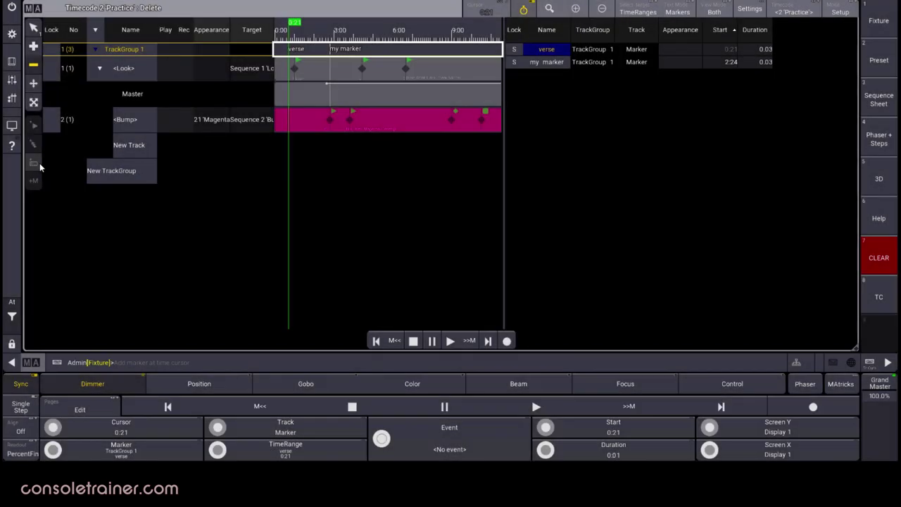
# - Add Marker 3 at the 5:12 time cursor and begin renaming it
pyautogui.click(382, 28)
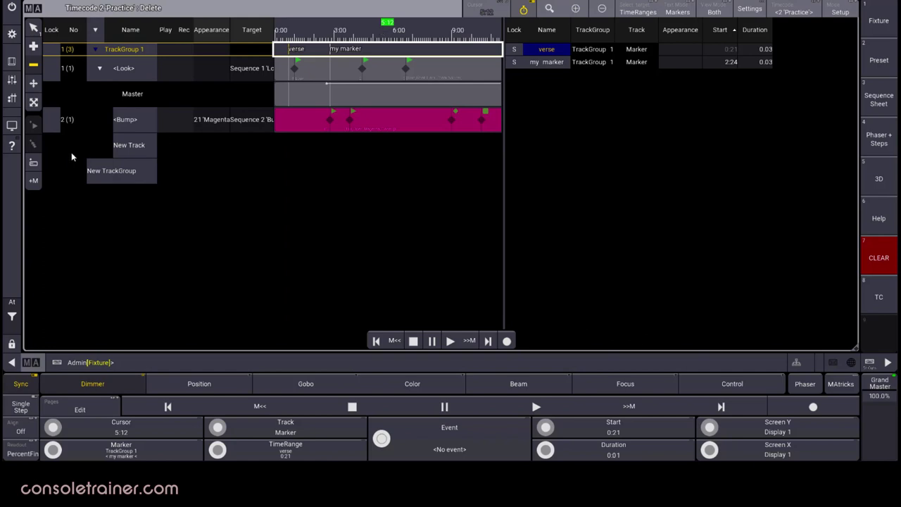
pyautogui.click(33, 182)
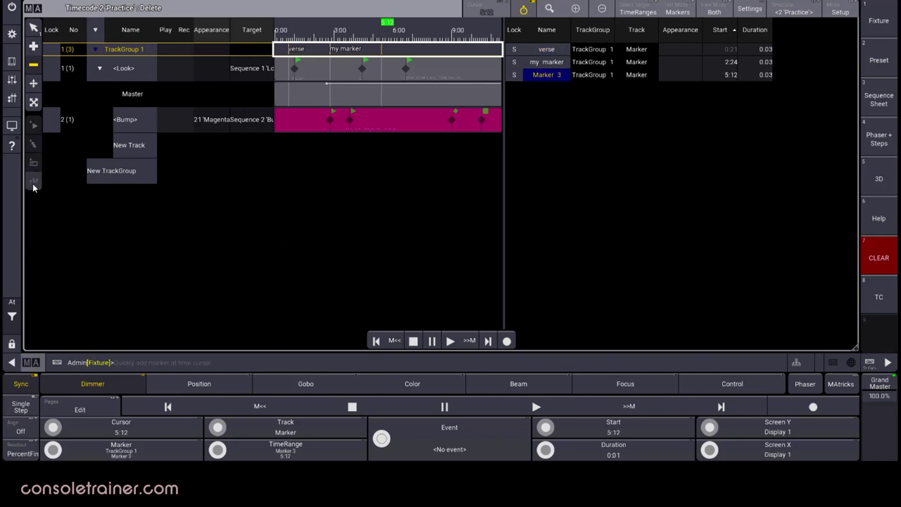
pyautogui.click(567, 79)
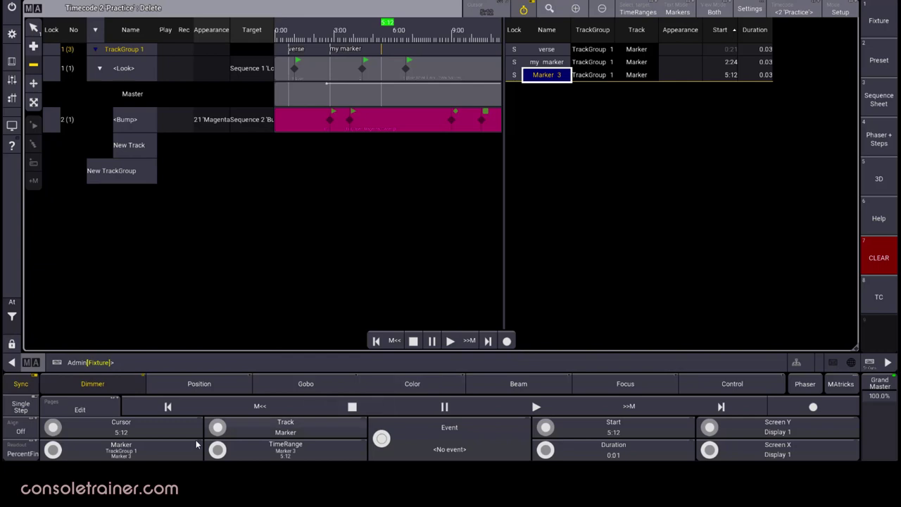
# - Jump the time cursor forward through the markers to Marker 3 at 5:12, then back to verse
pyautogui.scroll(-2, 52, 451)
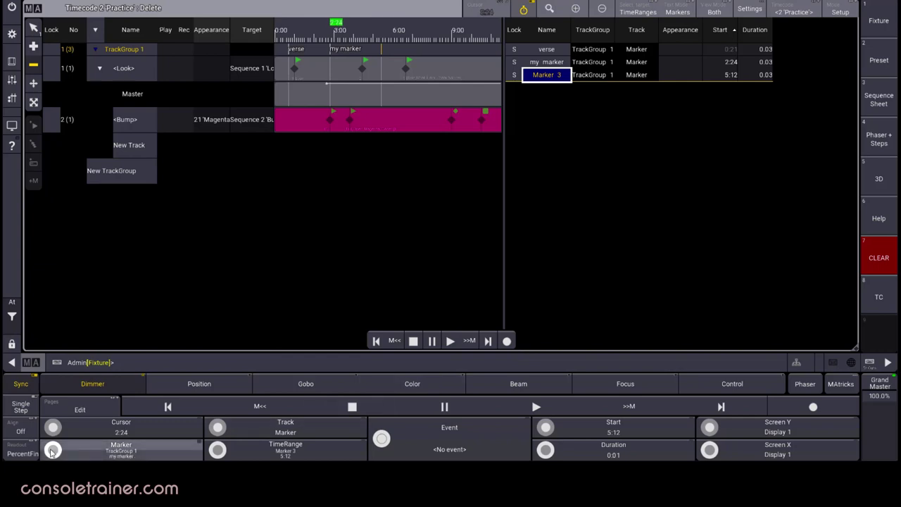
pyautogui.scroll(1, 52, 451)
pyautogui.scroll(1, 52, 451)
pyautogui.scroll(-1, 52, 451)
pyautogui.scroll(-1, 52, 451)
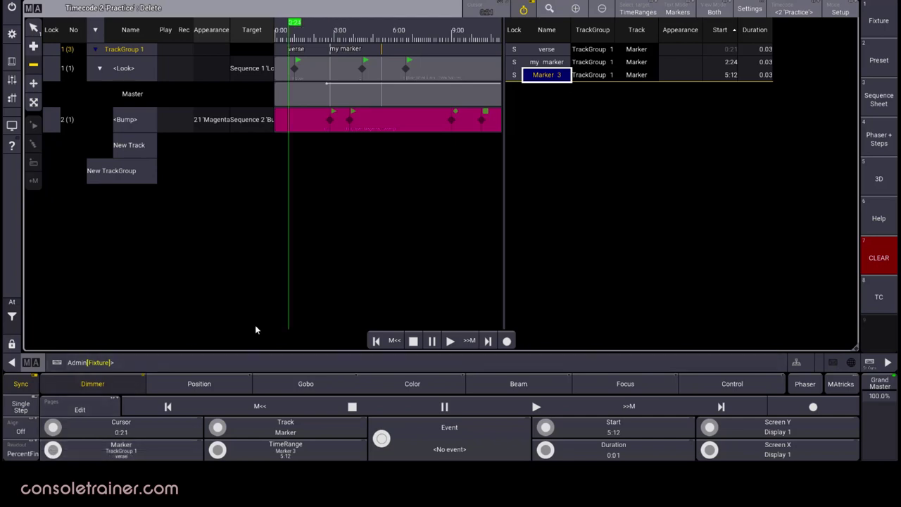
pyautogui.click(468, 344)
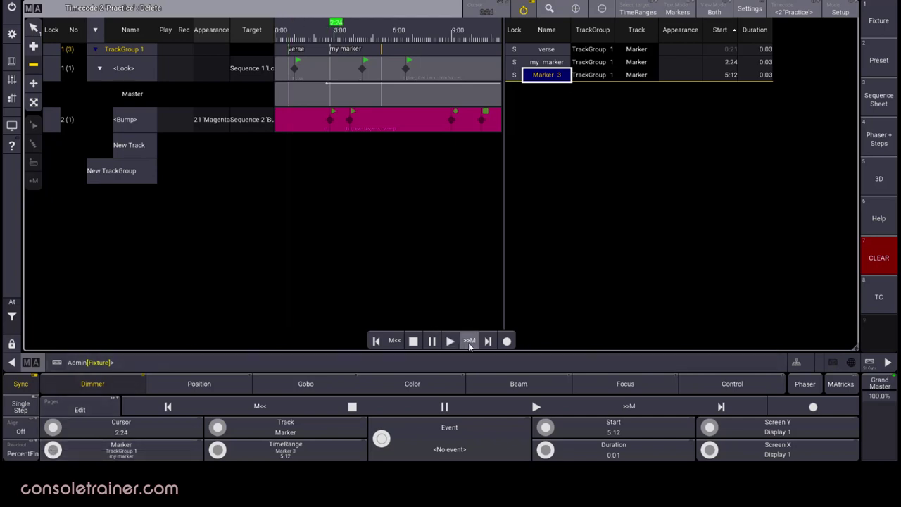
pyautogui.click(468, 343)
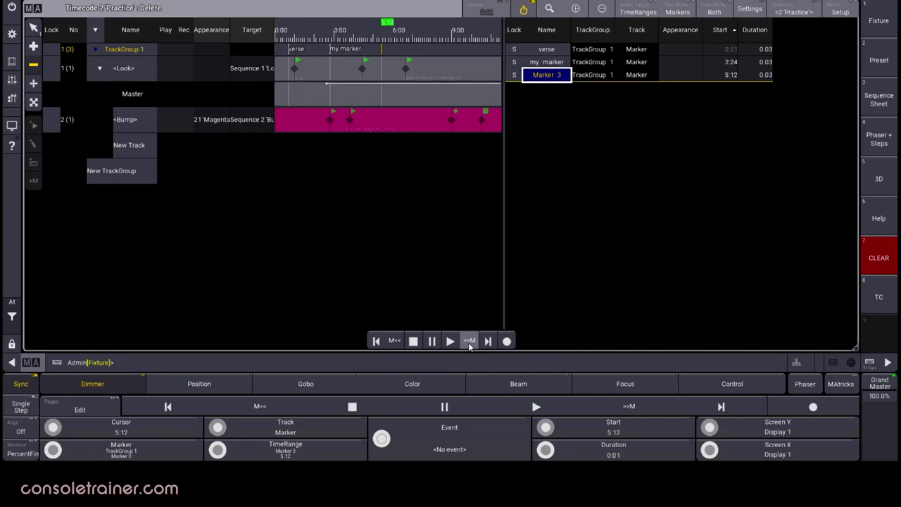
pyautogui.click(394, 342)
pyautogui.click(394, 342)
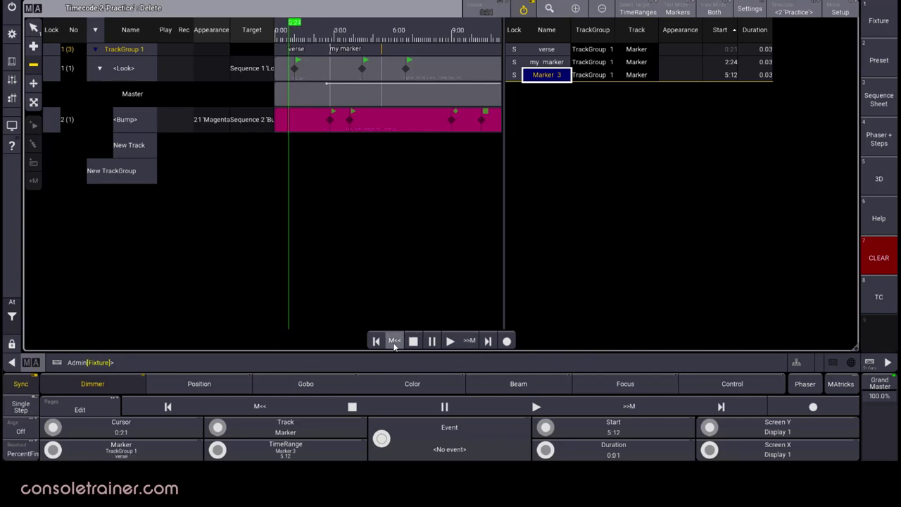
pyautogui.scroll(1, 547, 450)
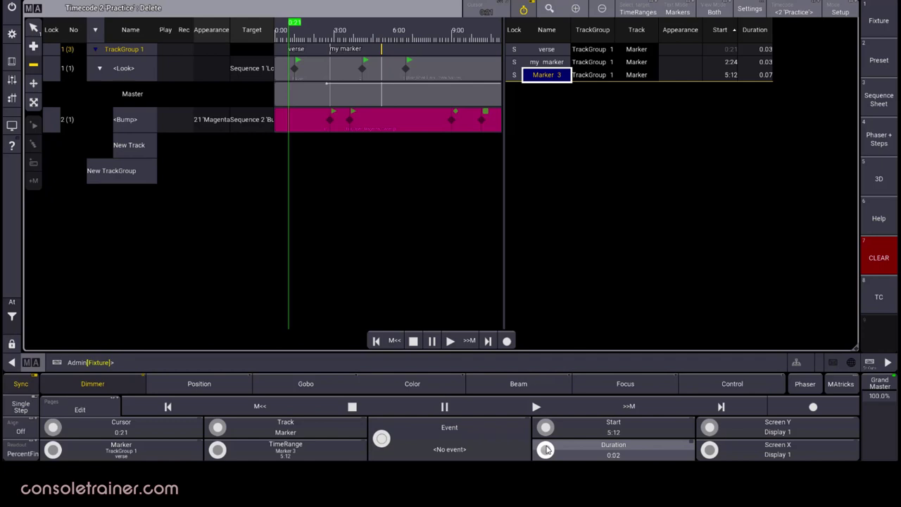
# - Give Marker 3 a duration of 1 through the duration entry
pyautogui.scroll(10, 546, 450)
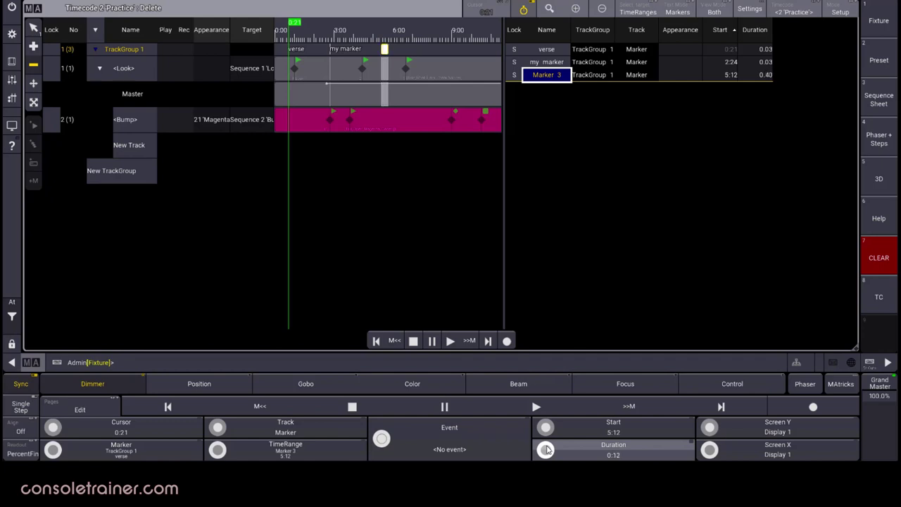
pyautogui.scroll(3, 547, 451)
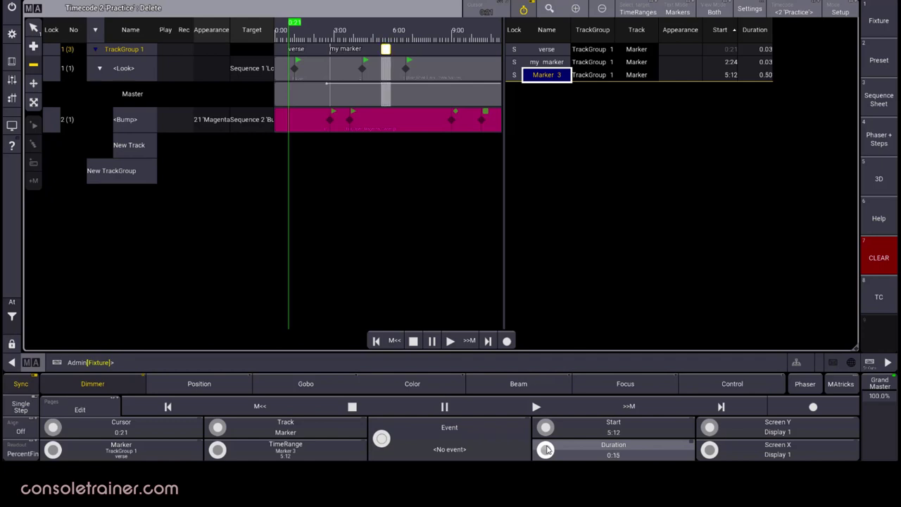
pyautogui.doubleClick(766, 76)
pyautogui.press('Return')
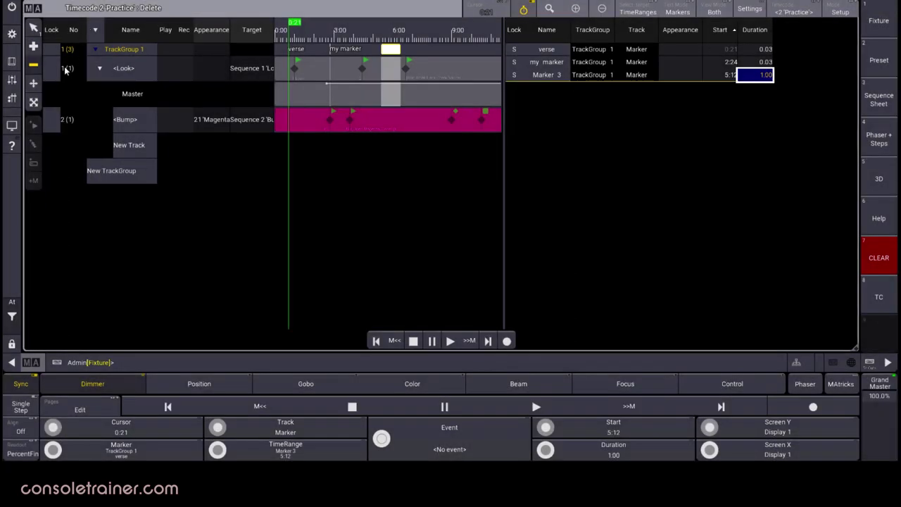
# - Stretch Marker 3's region to about 3.06 and shift it to start at 5:11
pyautogui.click(33, 104)
pyautogui.moveTo(398, 50); pyautogui.dragTo(442, 55)
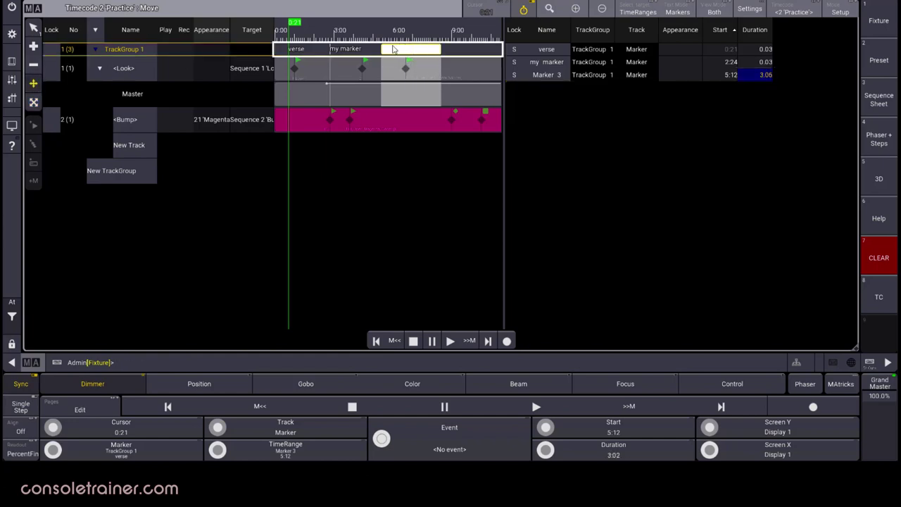
pyautogui.moveTo(394, 51)
pyautogui.mouseDown()
pyautogui.moveTo(427, 54)
pyautogui.moveTo(394, 58)
pyautogui.mouseUp()
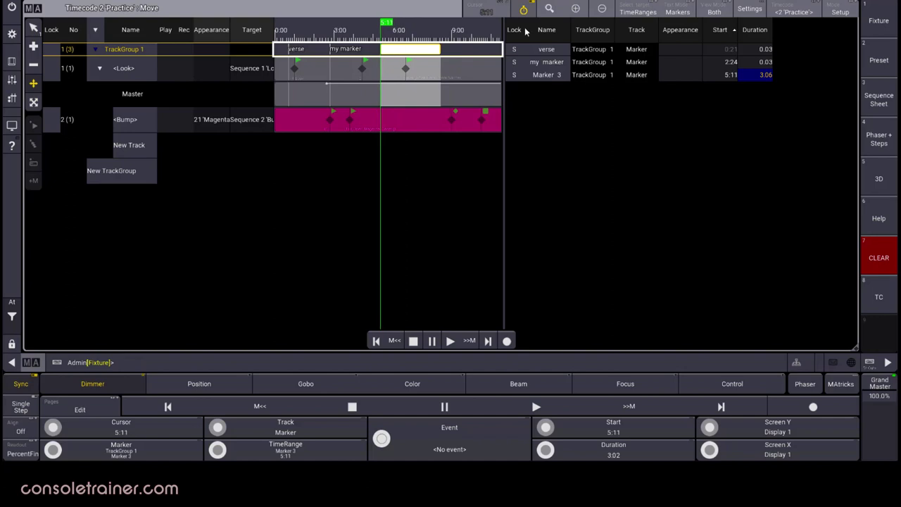
# - Set Marker 3's appearance to 17 Red
pyautogui.click(676, 74)
pyautogui.click(678, 74)
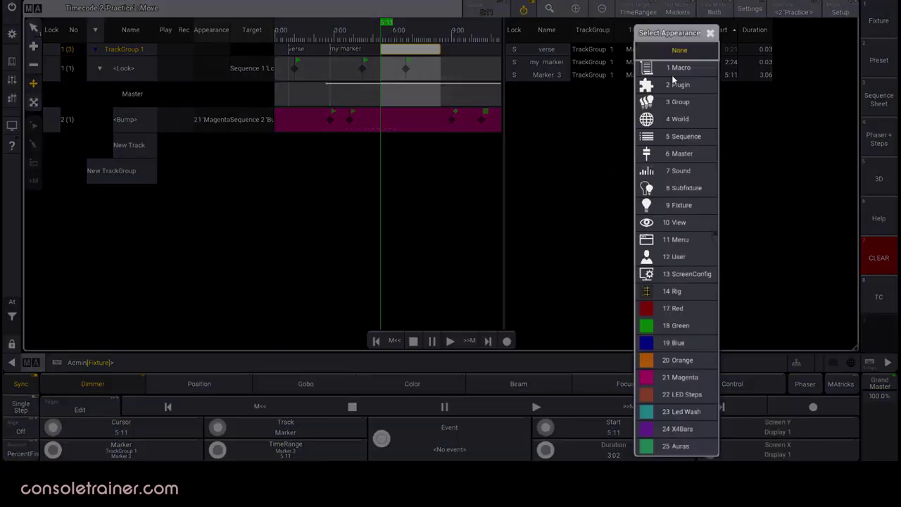
pyautogui.click(675, 311)
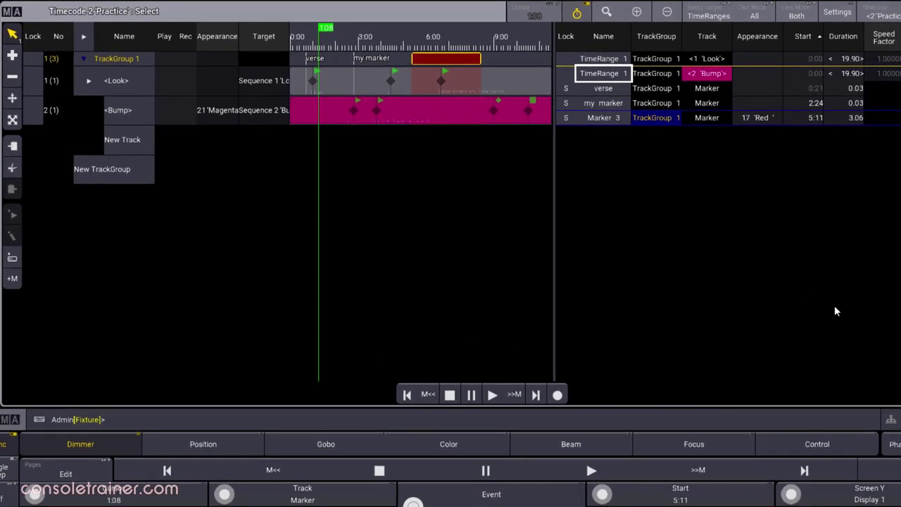
# - Select the Look and Bump time ranges in turn, then Marker 3 in the list
pyautogui.click(623, 62)
pyautogui.click(622, 75)
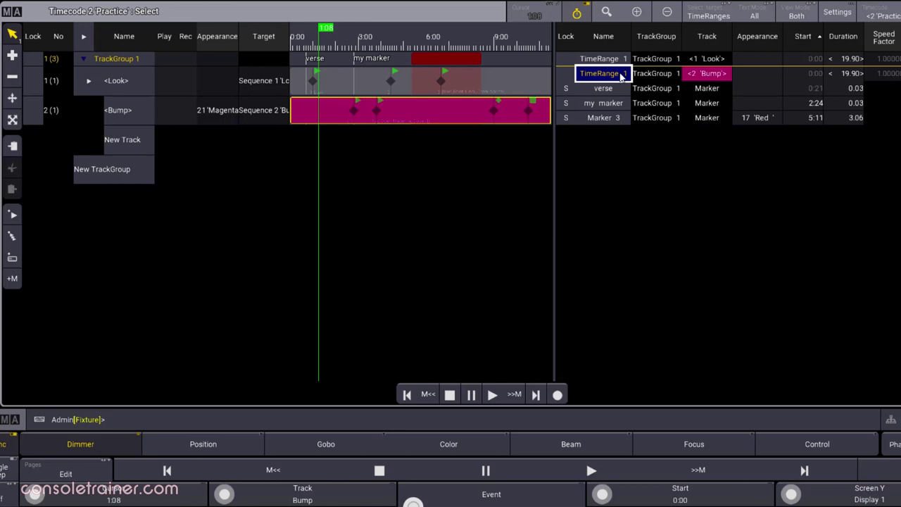
pyautogui.click(622, 61)
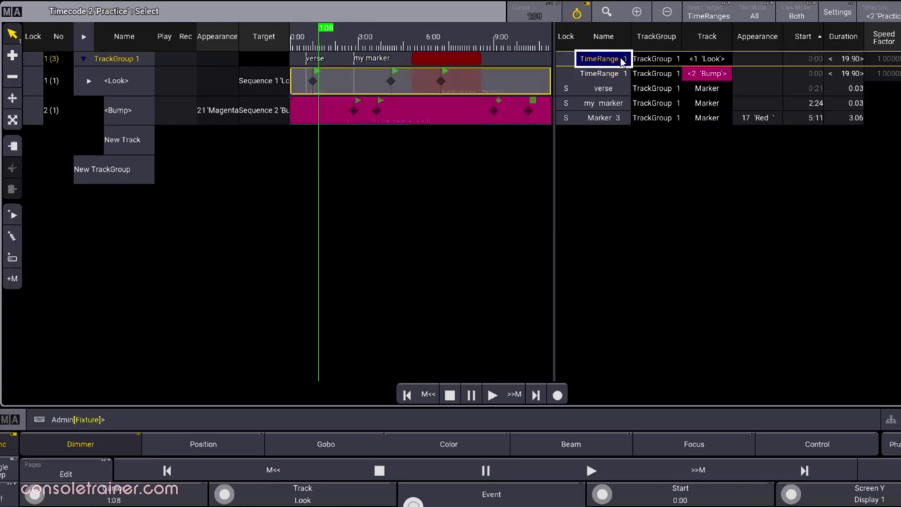
pyautogui.click(663, 175)
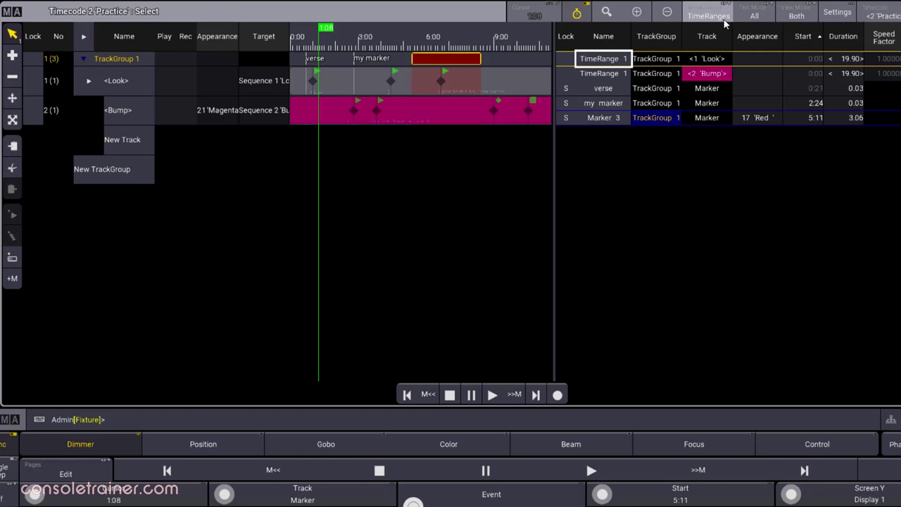
# - Add TimeRange 2 at 9:04 and TimeRange 3 from 1:22 on the Look track
pyautogui.click(13, 56)
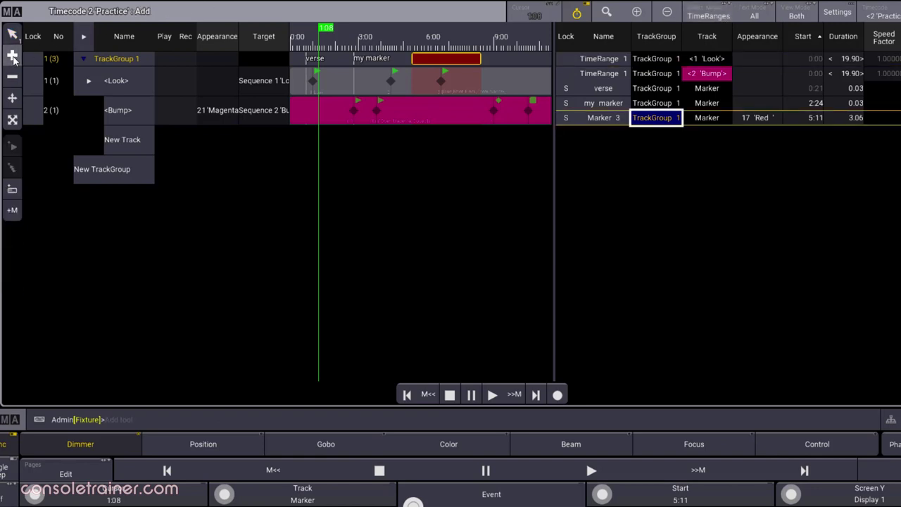
pyautogui.click(498, 86)
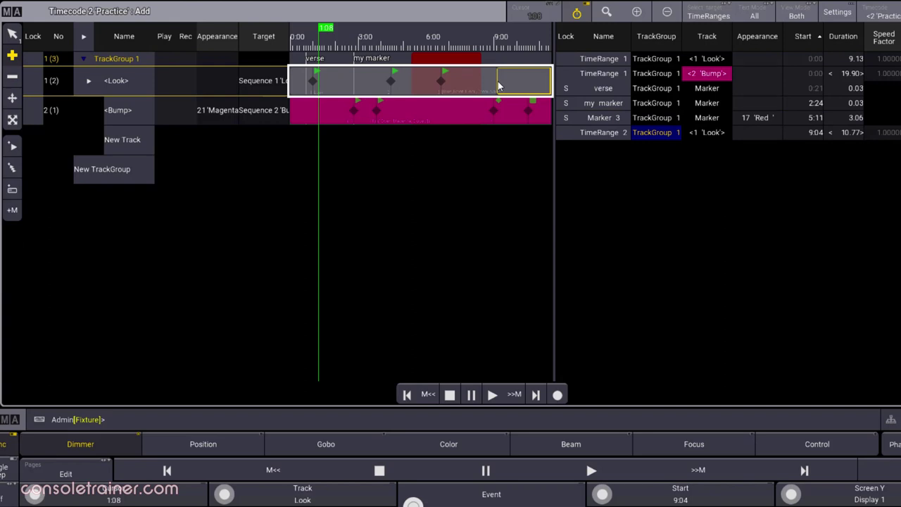
pyautogui.moveTo(328, 69); pyautogui.dragTo(401, 95)
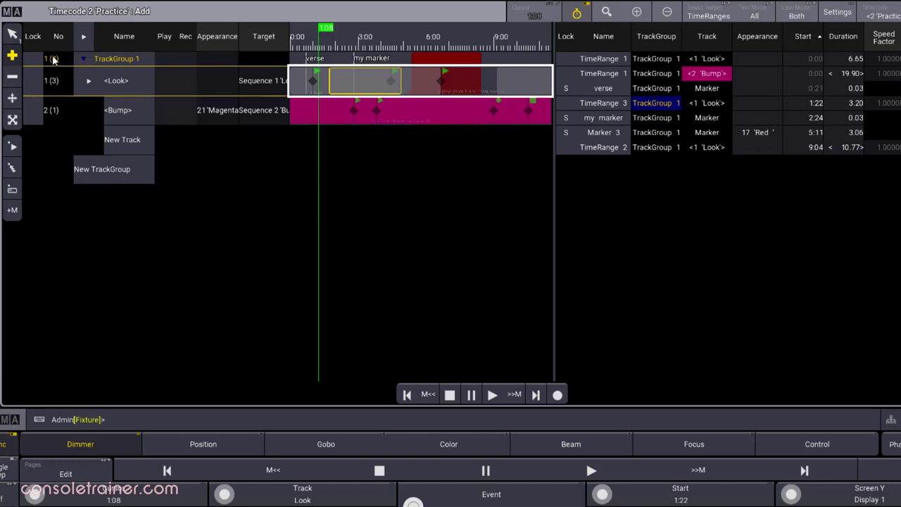
# - Resize TimeRange 3 to 1.62 starting at 1:14, and move Bump's TimeRange 1 to 0:04
pyautogui.click(14, 120)
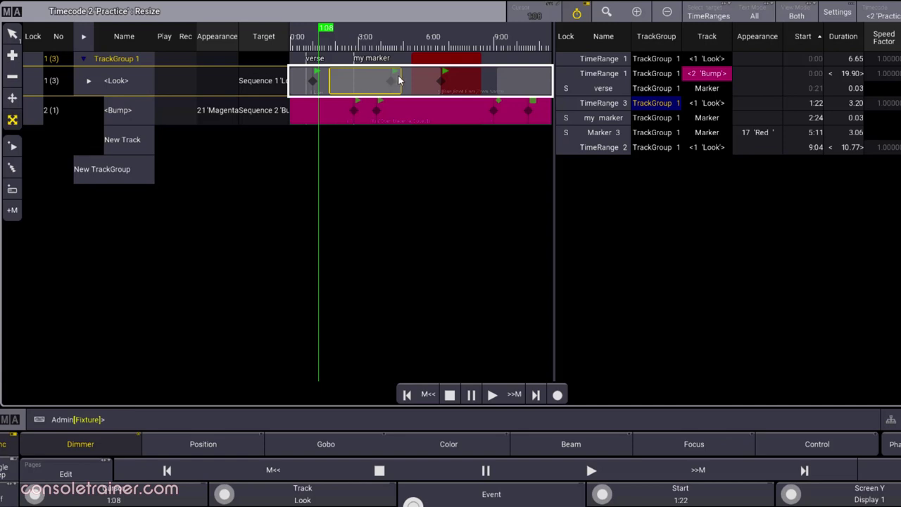
pyautogui.moveTo(398, 80); pyautogui.dragTo(363, 82)
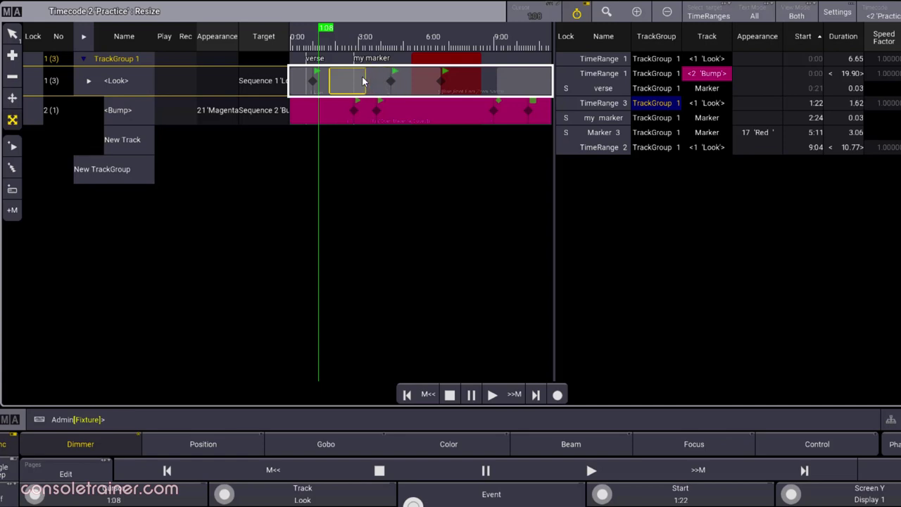
pyautogui.click(15, 98)
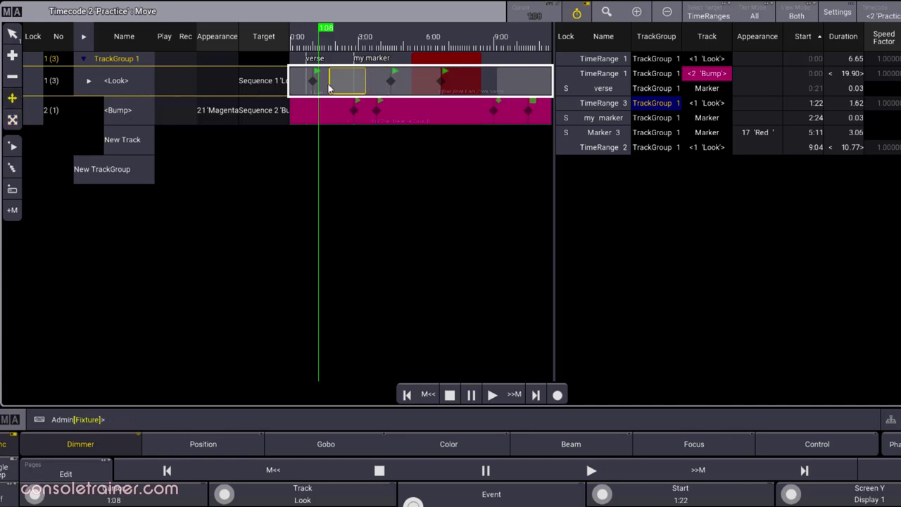
pyautogui.moveTo(338, 88)
pyautogui.mouseDown()
pyautogui.moveTo(356, 88)
pyautogui.moveTo(332, 86)
pyautogui.mouseUp()
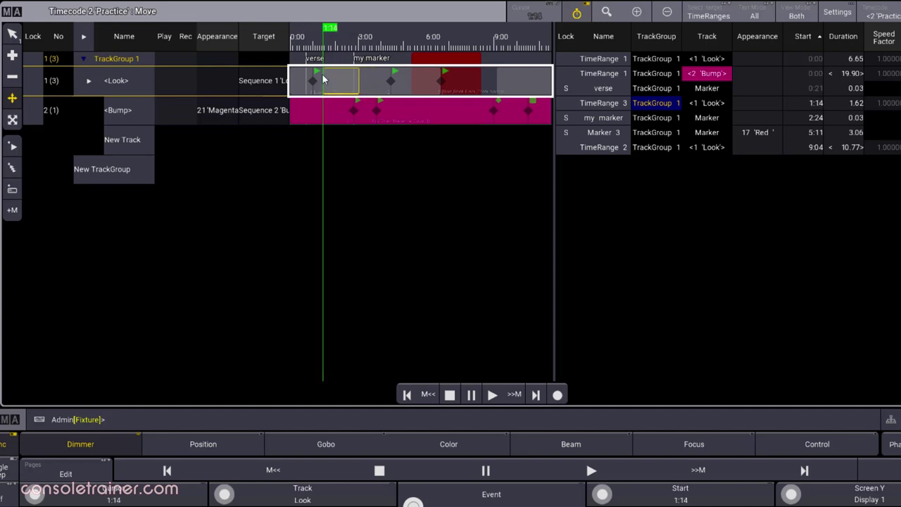
pyautogui.click(599, 75)
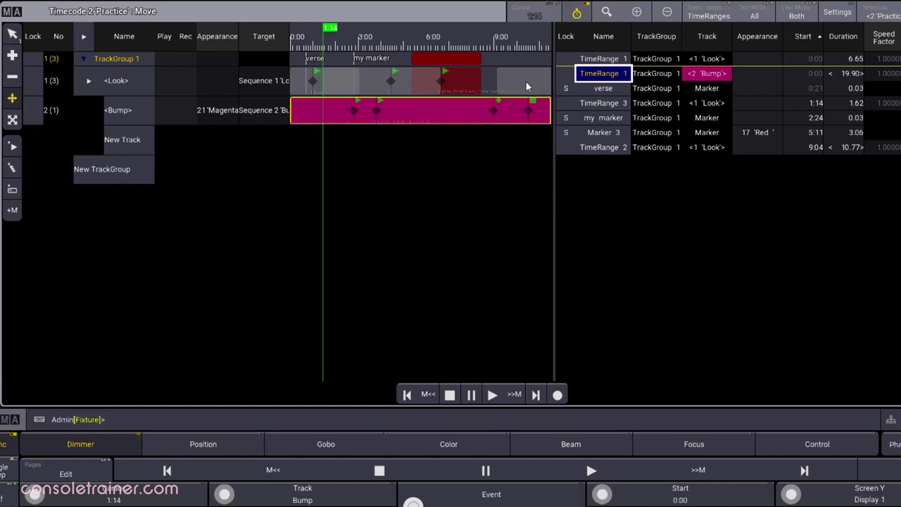
pyautogui.moveTo(416, 120)
pyautogui.mouseDown()
pyautogui.moveTo(503, 125)
pyautogui.moveTo(404, 102)
pyautogui.moveTo(448, 116)
pyautogui.moveTo(481, 104)
pyautogui.moveTo(406, 120)
pyautogui.mouseUp()
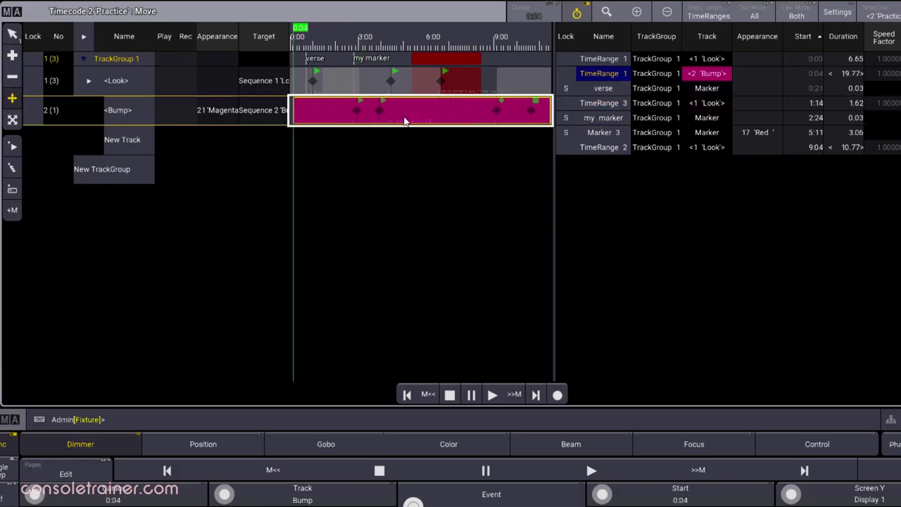